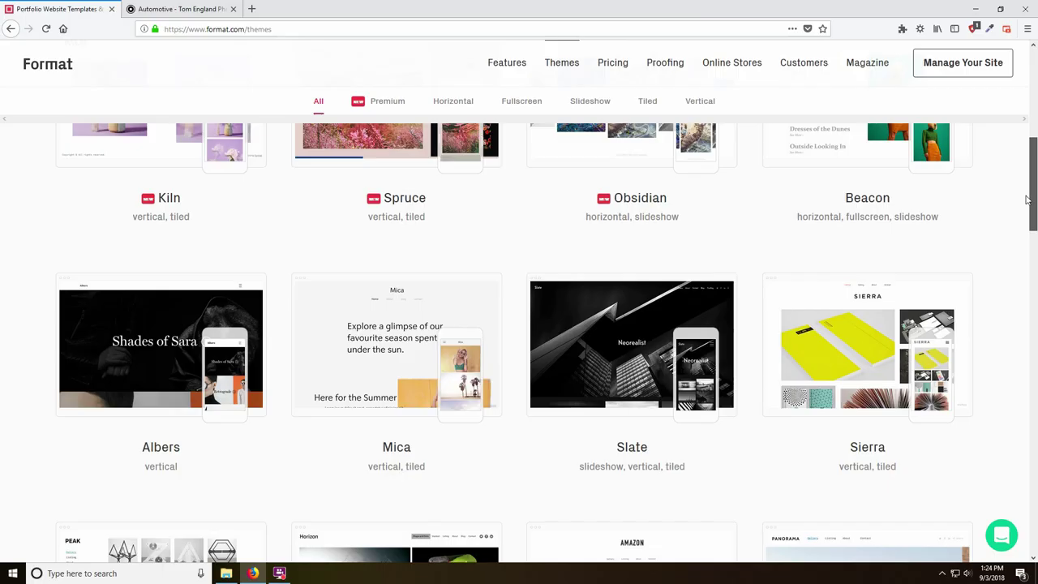
- Browse the Format theme gallery, open the Amazon theme and preview its preset B
scroll(1023, 232, down, 3)
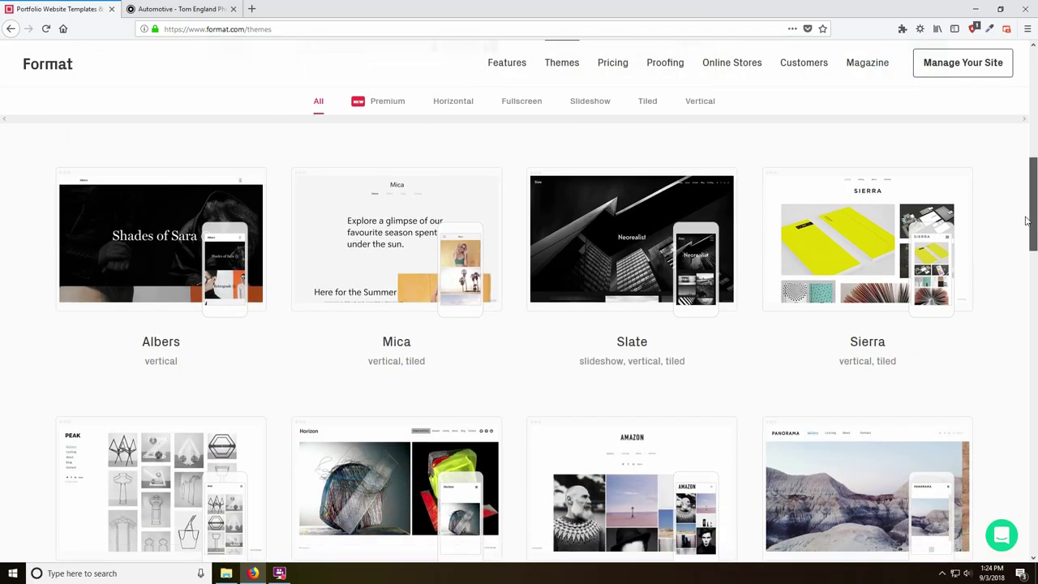
drag(1025, 232, 1025, 259)
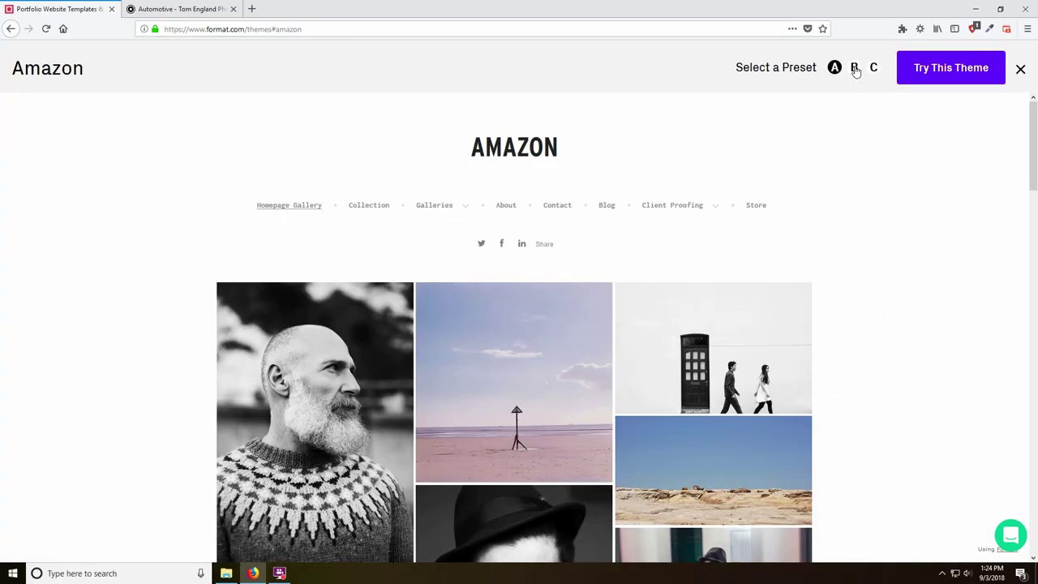
click(854, 69)
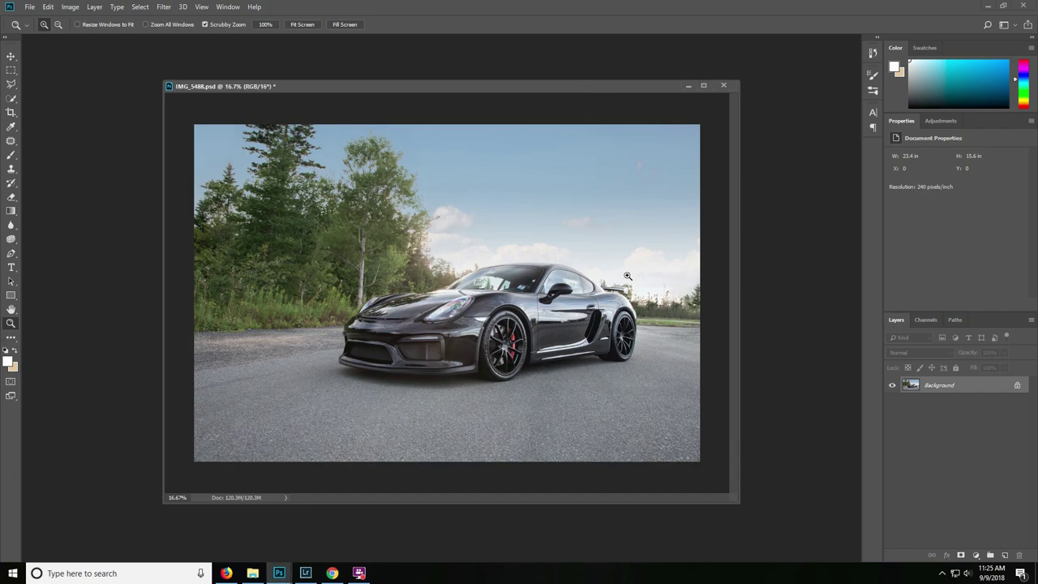
- Examine the car's headlight, hood, front bumper and door up close for distracting reflections
key(ctrl+plus)
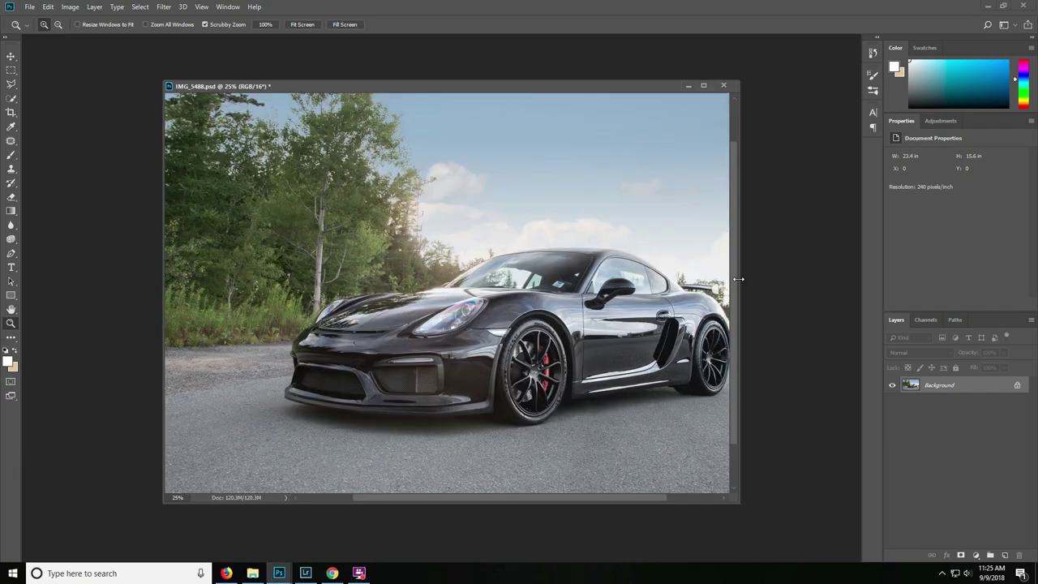
key(ctrl+plus)
key(ctrl+plus)
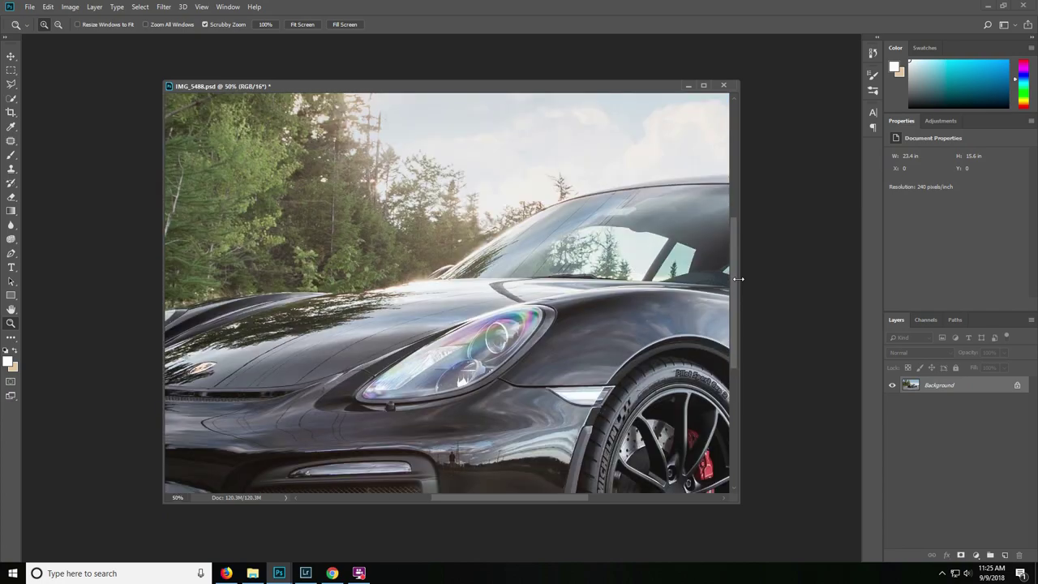
key(ctrl+plus)
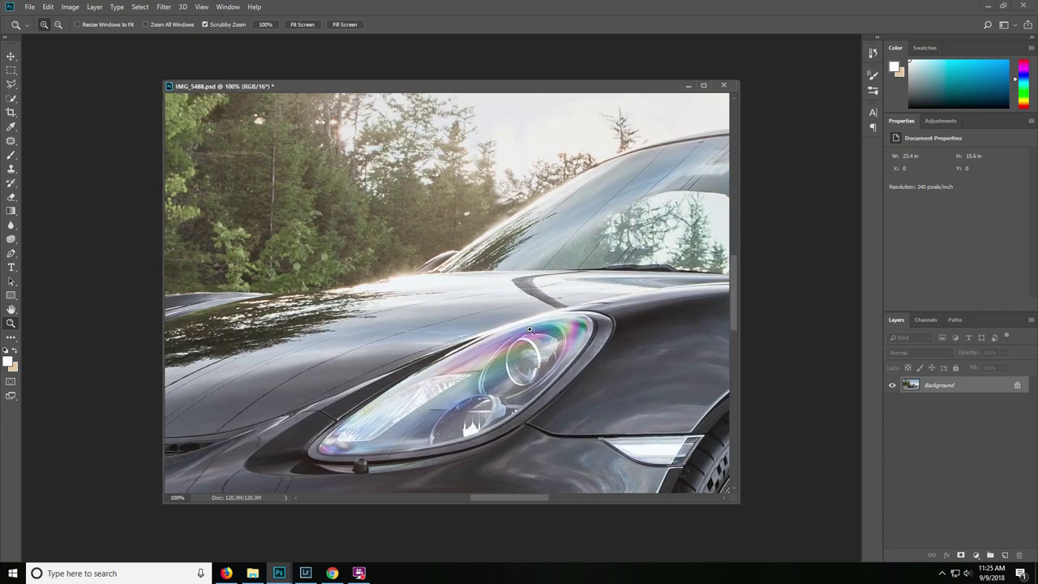
drag(502, 498, 477, 508)
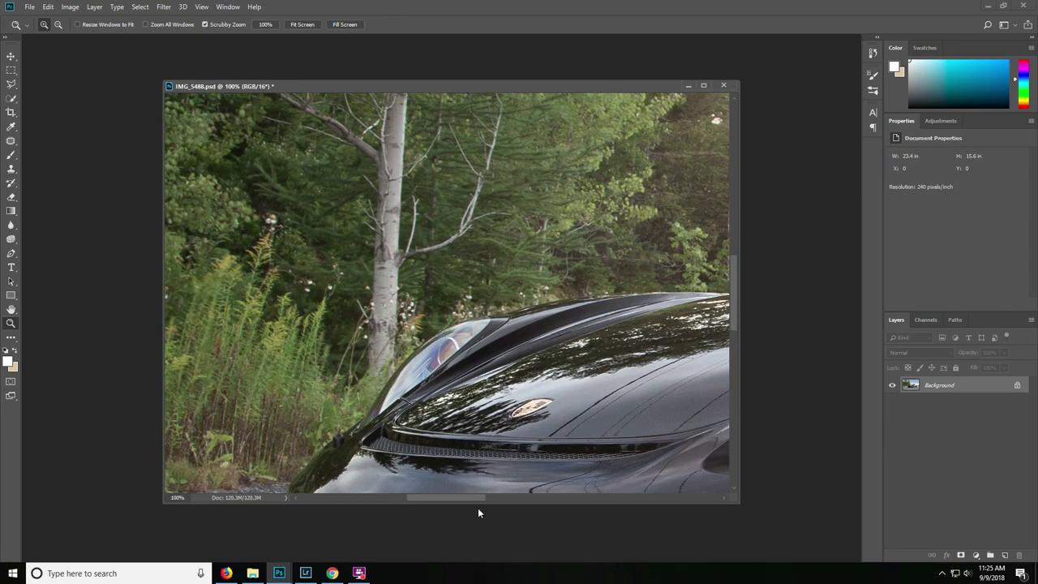
drag(735, 282, 736, 339)
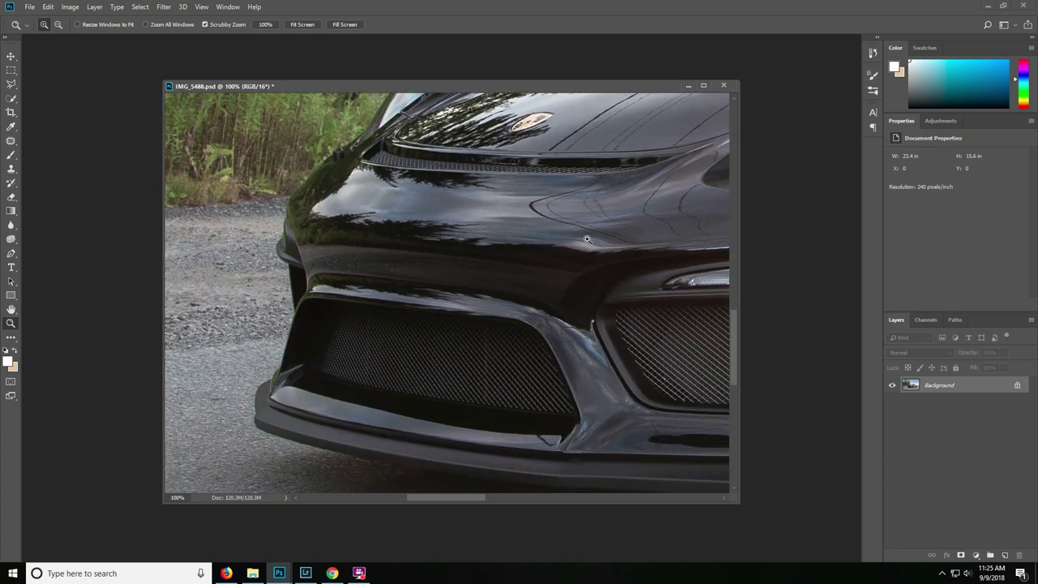
drag(459, 499, 628, 503)
drag(736, 342, 746, 321)
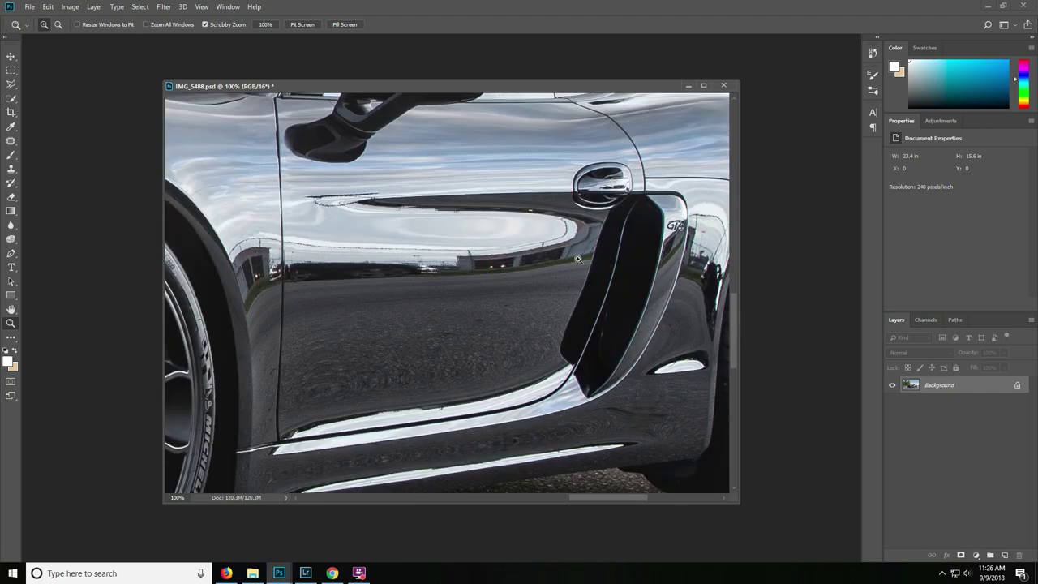
drag(601, 500, 449, 508)
- Duplicate the Background layer and reduce the Clone Stamp brush size to 15
drag(985, 395, 1004, 555)
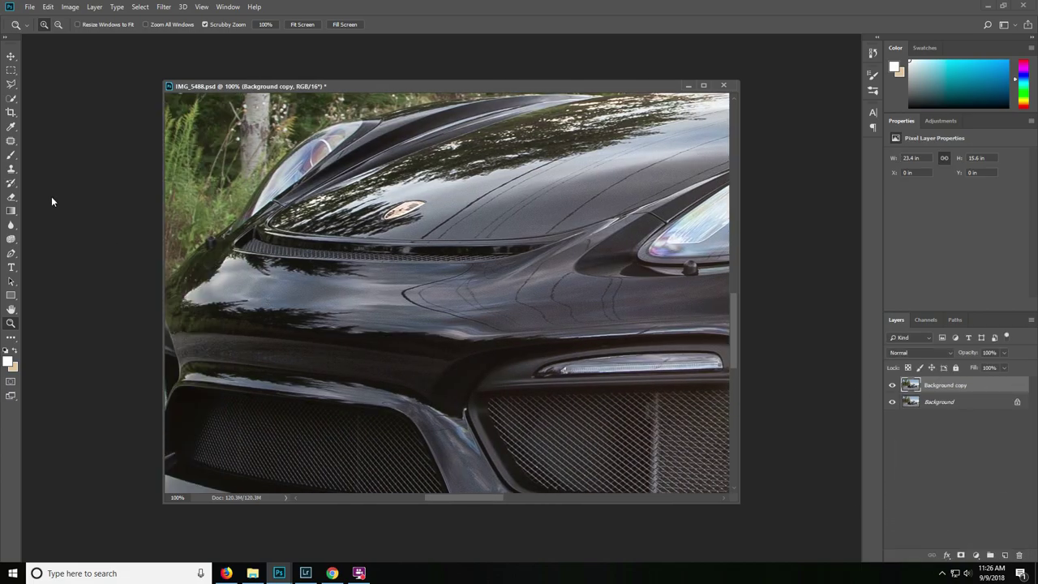
click(12, 169)
key(bracketleft)
key(bracketleft)
key(bracketleft)
key(bracketleft)
key(bracketleft)
key(bracketleft)
key(bracketleft)
key(bracketleft)
key(bracketleft)
key(bracketleft)
key(bracketleft)
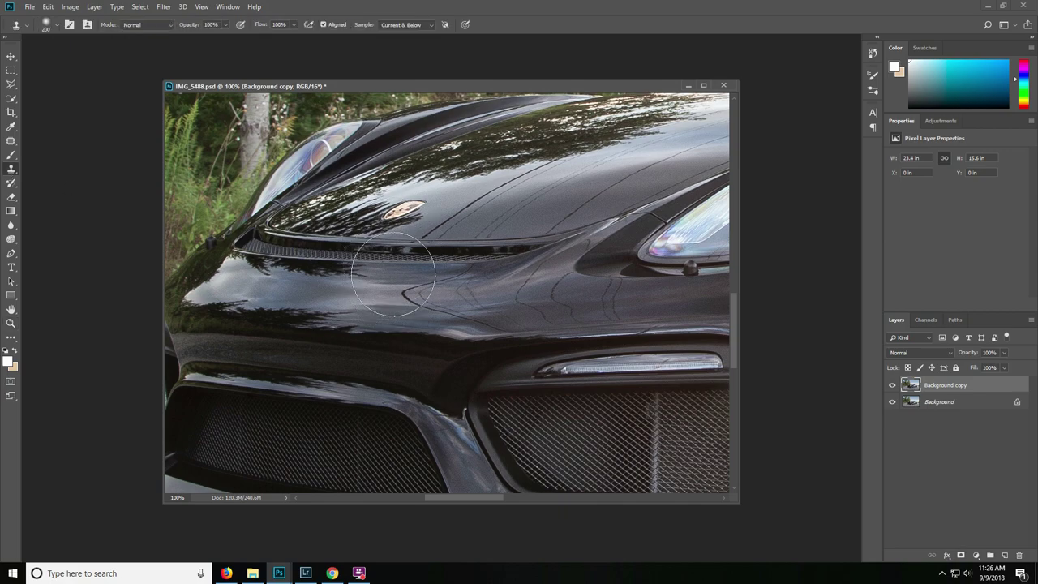
key(bracketleft)
key(bracketleft)
key(bracketleft)
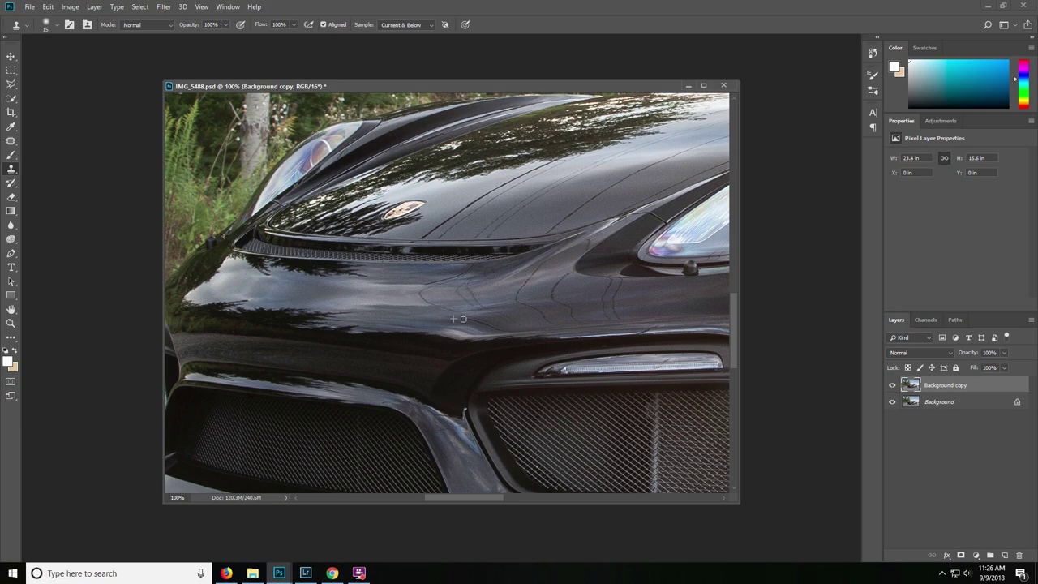
- Clone clean paint over the curved power-line reflection on the front bumper below the hood badge
mouse_move(402, 293)
mouse_down()
mouse_move(487, 321)
mouse_move(427, 306)
mouse_move(451, 311)
mouse_move(482, 287)
mouse_move(470, 291)
mouse_move(484, 297)
mouse_move(422, 283)
mouse_move(467, 282)
mouse_up()
alt+click(482, 287)
alt+click(440, 276)
alt+click(446, 274)
drag(428, 280, 439, 282)
alt+click(453, 317)
click(465, 315)
alt+click(457, 319)
click(485, 321)
alt+click(515, 310)
click(505, 315)
alt+click(506, 323)
click(497, 327)
- Clone out the remaining thin wire reflections on the bumper beside the headlight
mouse_move(543, 266)
mouse_down()
mouse_move(519, 293)
mouse_move(528, 304)
mouse_up()
drag(565, 274, 574, 320)
alt+click(637, 283)
mouse_move(623, 282)
mouse_down()
mouse_move(602, 298)
mouse_move(606, 314)
mouse_move(620, 308)
mouse_move(610, 317)
mouse_up()
alt+click(600, 281)
alt+click(623, 304)
- Compare the retouched bumper with the original by toggling the visibility of the Background copy layer
click(892, 385)
click(893, 385)
key(ctrl+minus)
key(ctrl+minus)
key(ctrl+minus)
- Draw a closed Pen tool path around the dark gap between the hood edge and the vent grille
key(ctrl+plus)
key(ctrl+plus)
key(ctrl+plus)
key(ctrl+plus)
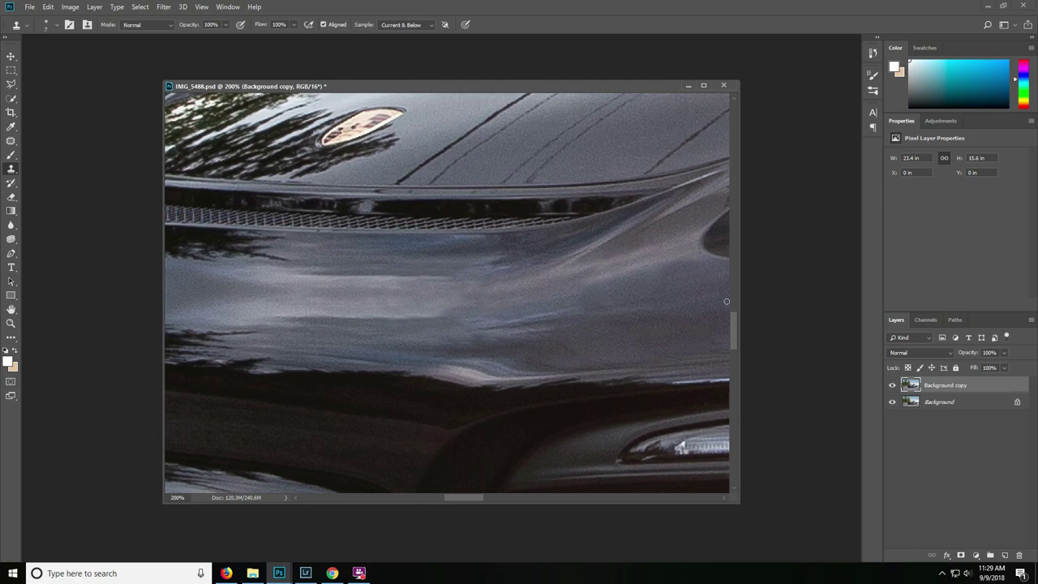
scroll(564, 345, up, 2)
scroll(735, 330, up, 2)
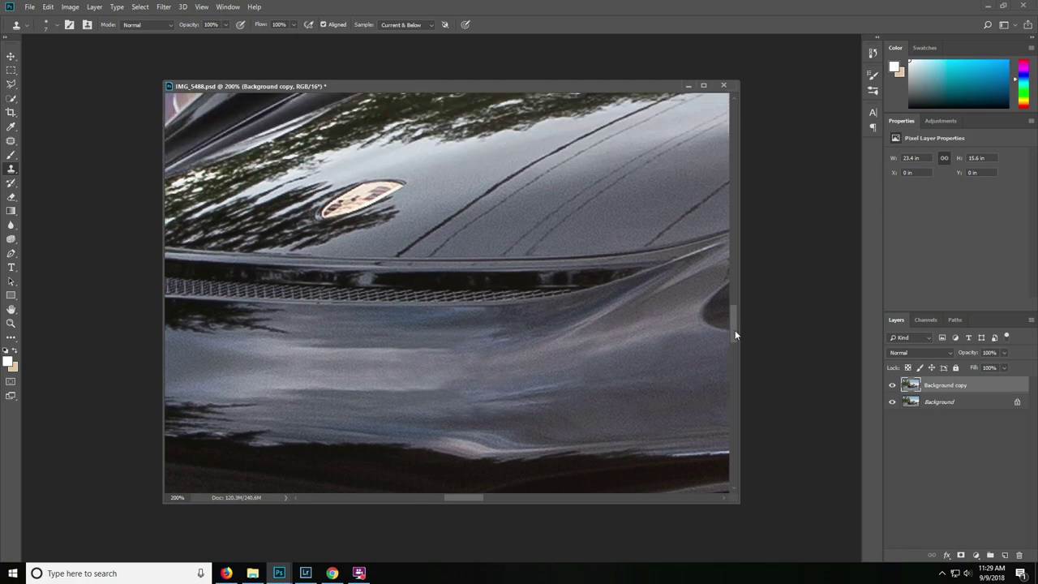
scroll(736, 335, down, 3)
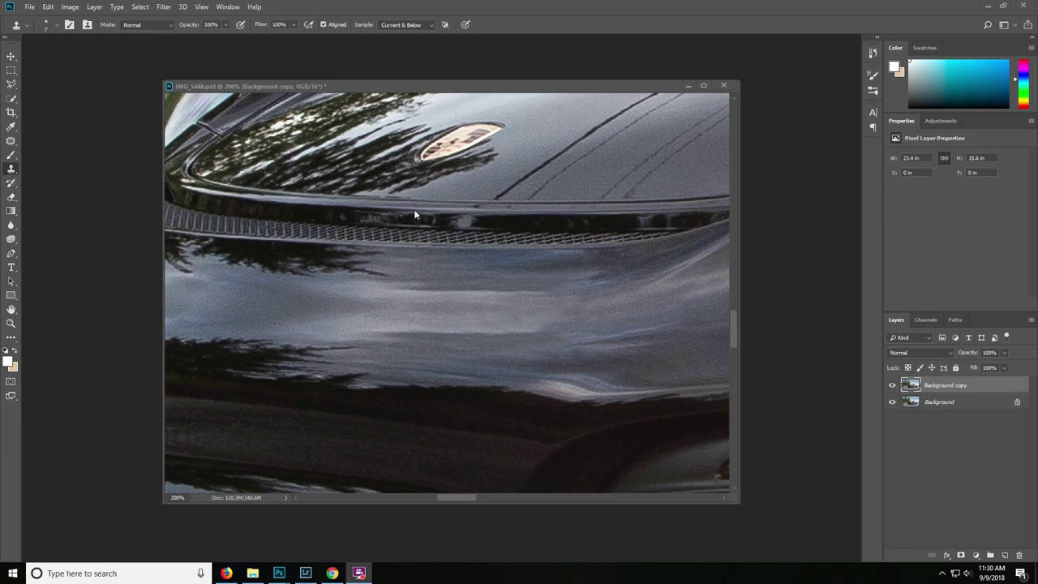
click(14, 258)
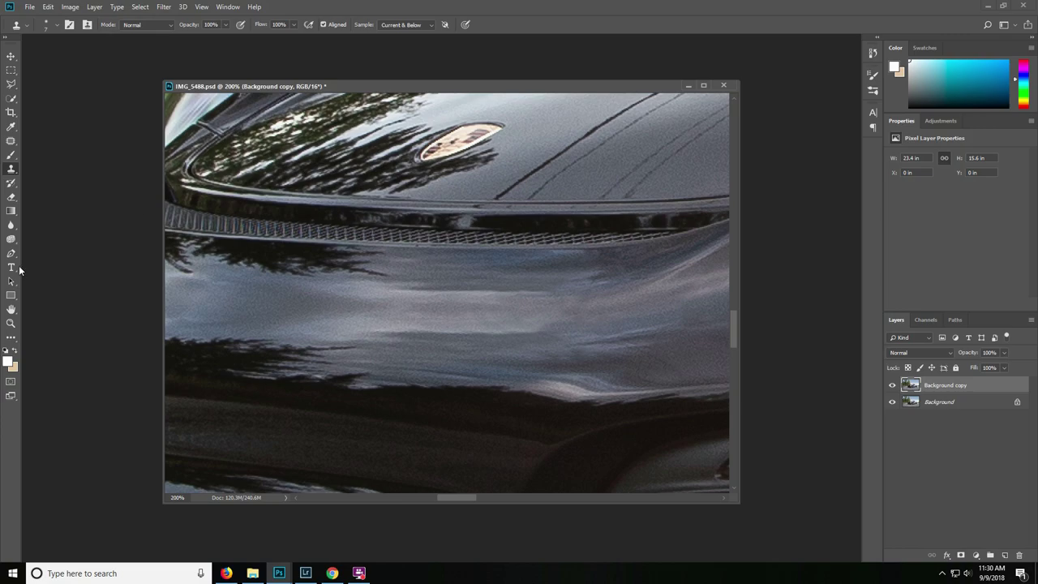
click(11, 253)
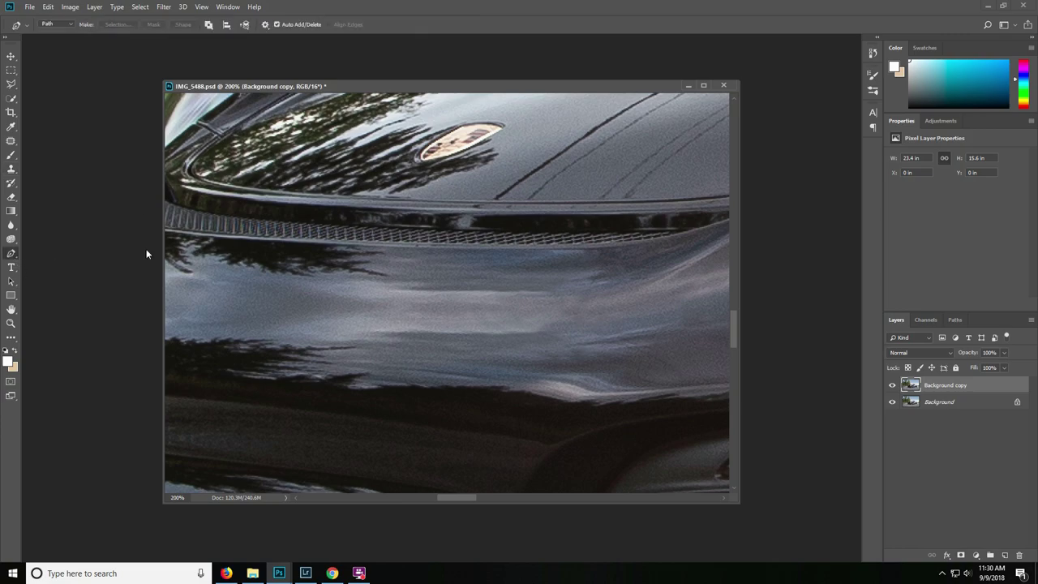
click(190, 190)
drag(507, 215, 716, 221)
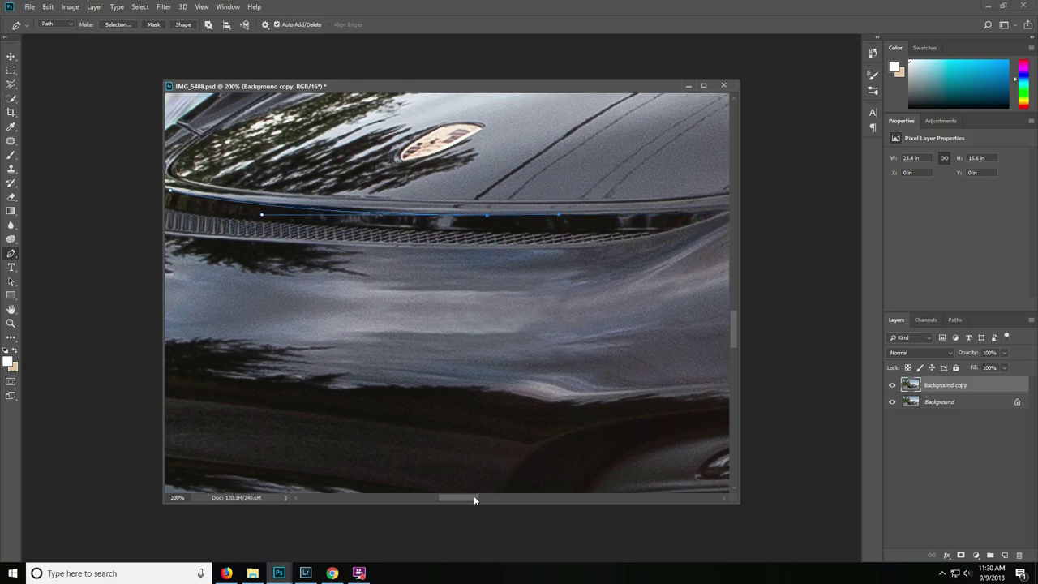
key(ctrl+minus)
drag(584, 253, 560, 260)
drag(393, 259, 321, 257)
click(325, 256)
click(296, 235)
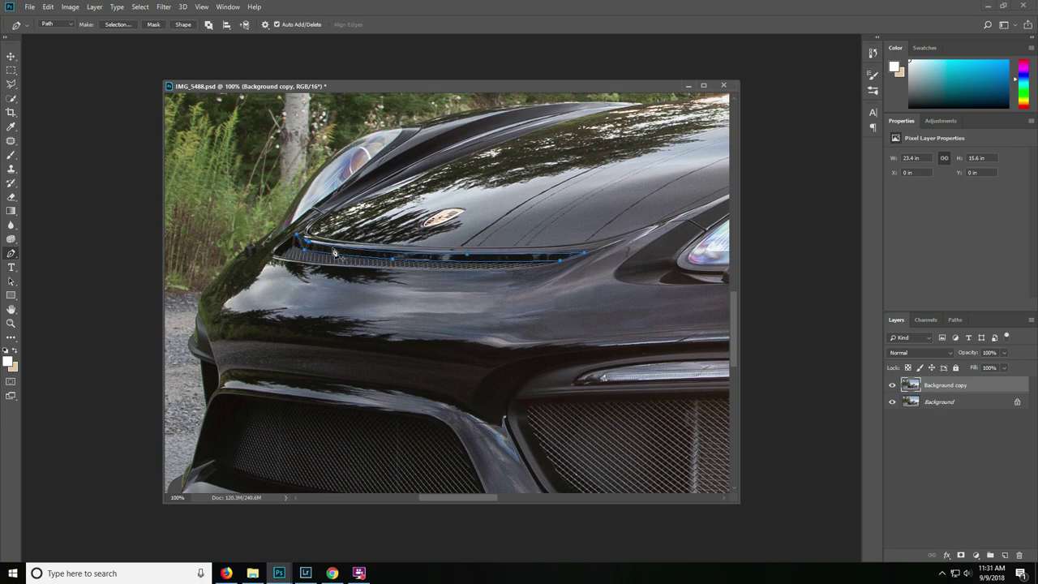
- Convert the gap path into a new anti-aliased selection with a 0.2-pixel feather
right_click(337, 253)
click(369, 307)
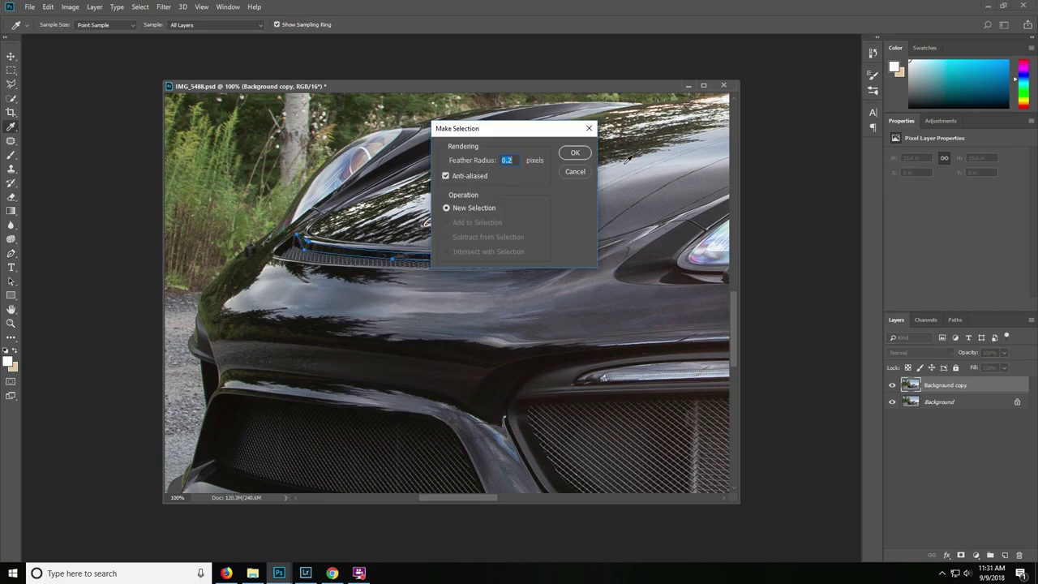
click(575, 153)
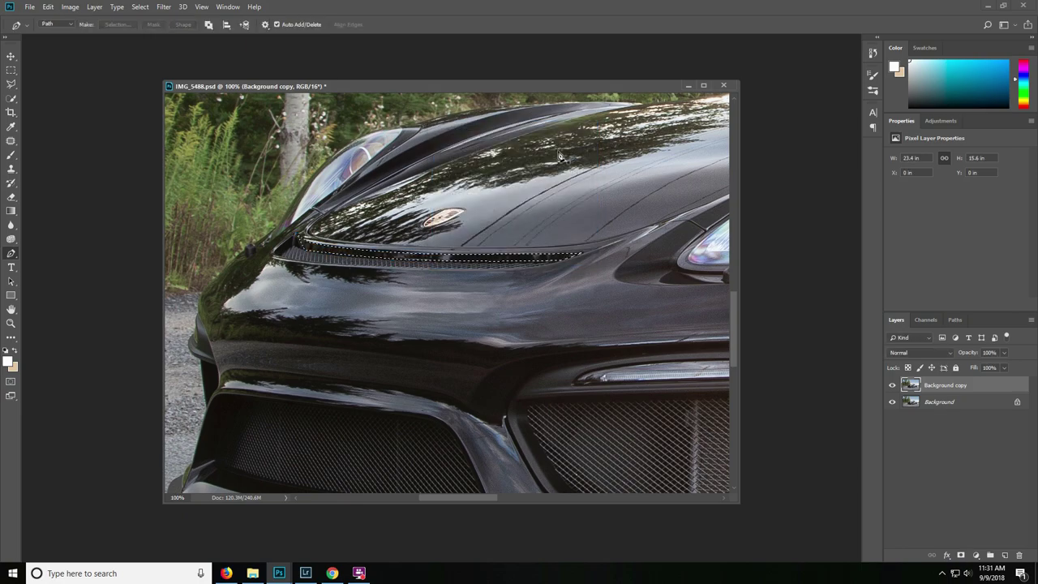
- Clone out the reflections inside the selected gap, deselect it, and touch up the remaining spots along the gap with a finer brush
click(12, 170)
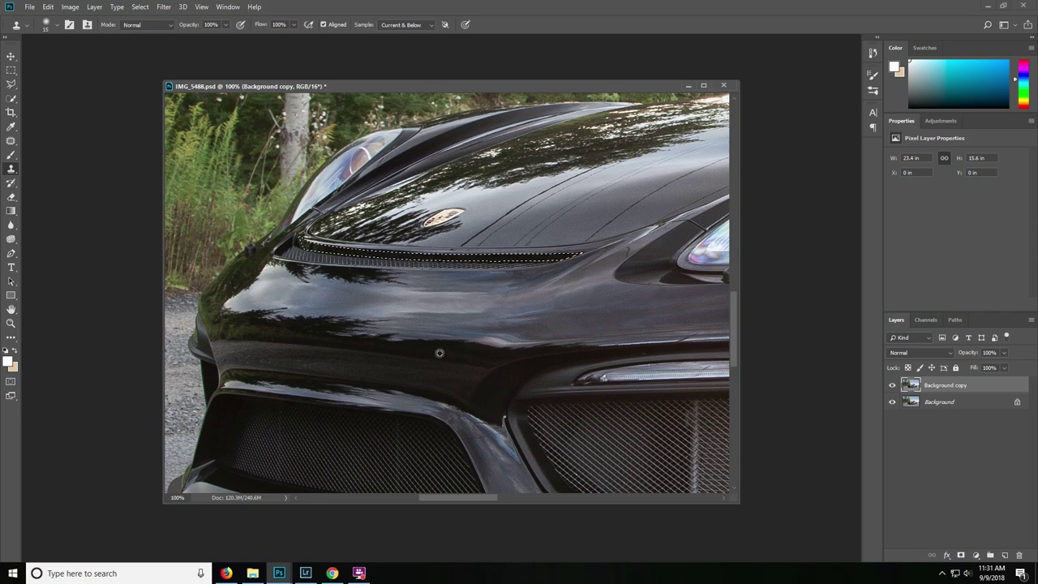
key(ctrl+d)
key(ctrl+plus)
key(ctrl+plus)
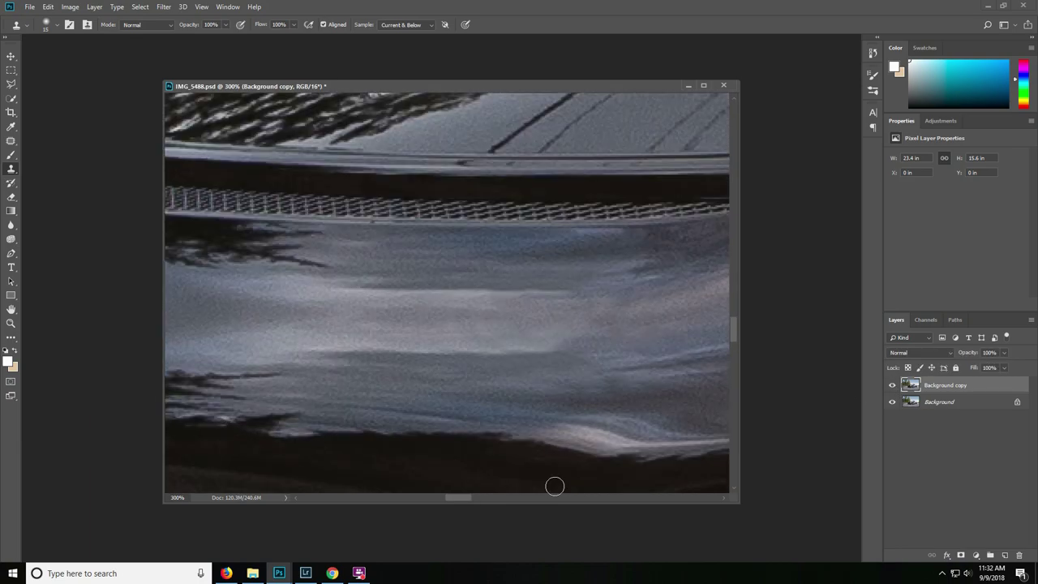
drag(466, 498, 475, 499)
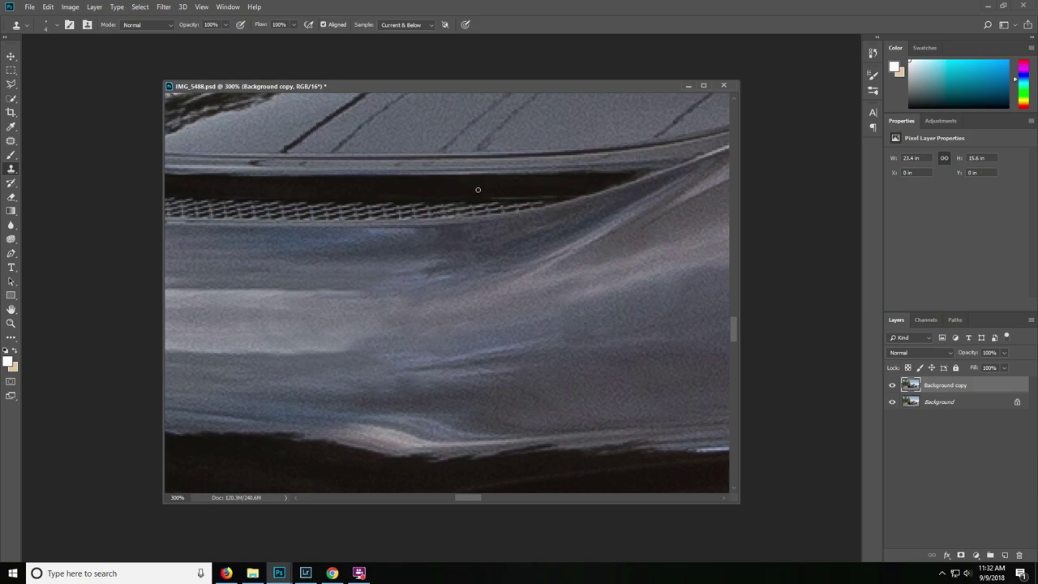
drag(492, 198, 561, 194)
drag(473, 499, 438, 498)
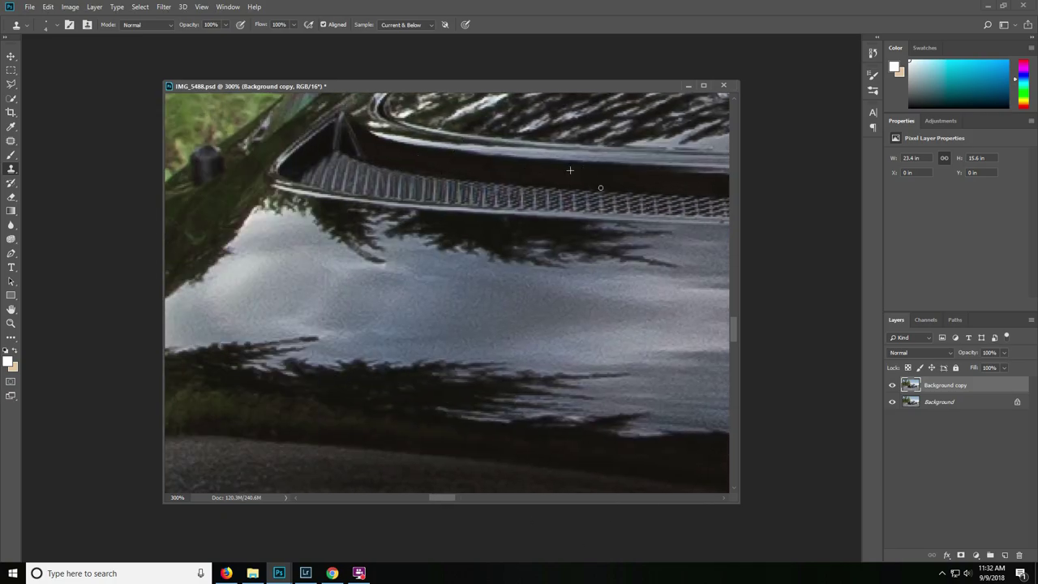
key(ctrl+minus)
key(ctrl+minus)
key(ctrl+minus)
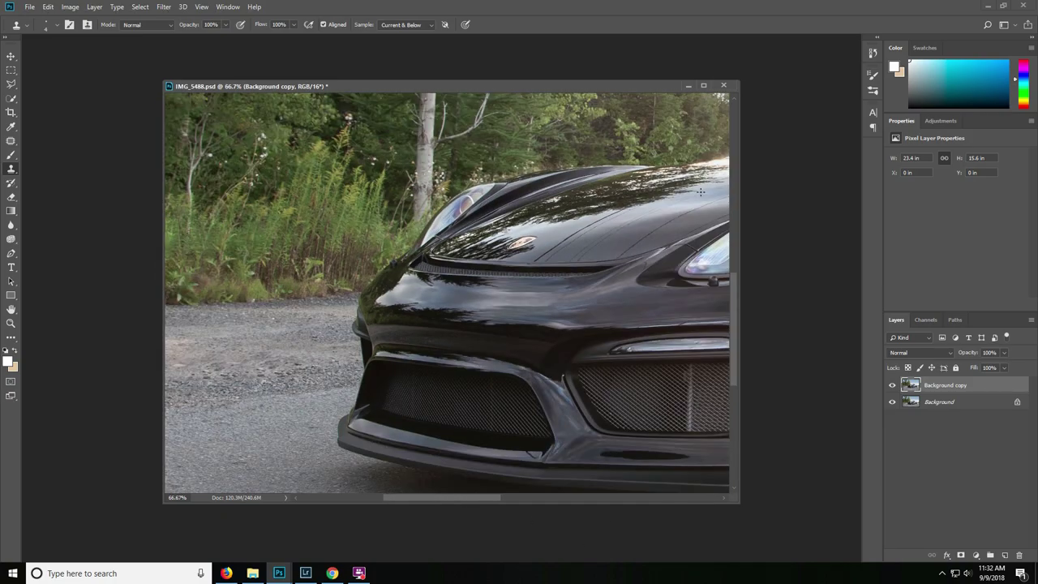
key(F10)
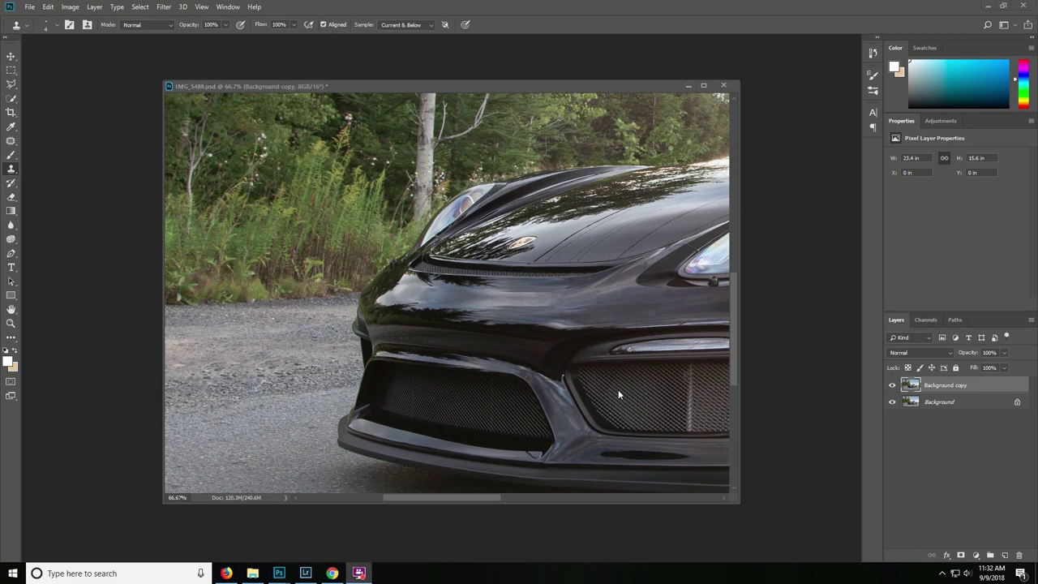
click(553, 86)
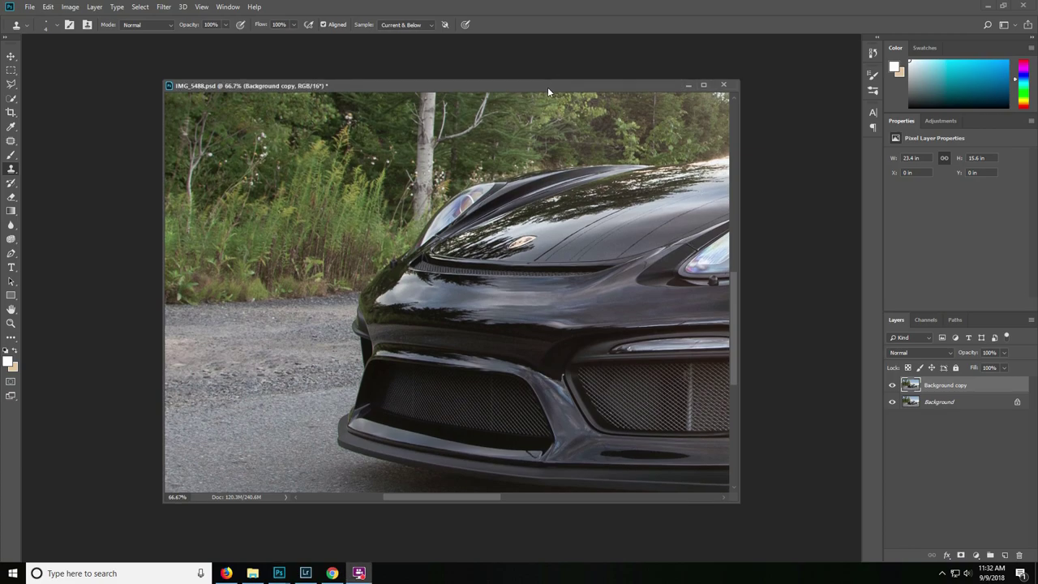
- Draw a Pen tool path around the bumper area with tree reflections, following the lower edge of the vent grille
key(ctrl+plus)
key(ctrl+plus)
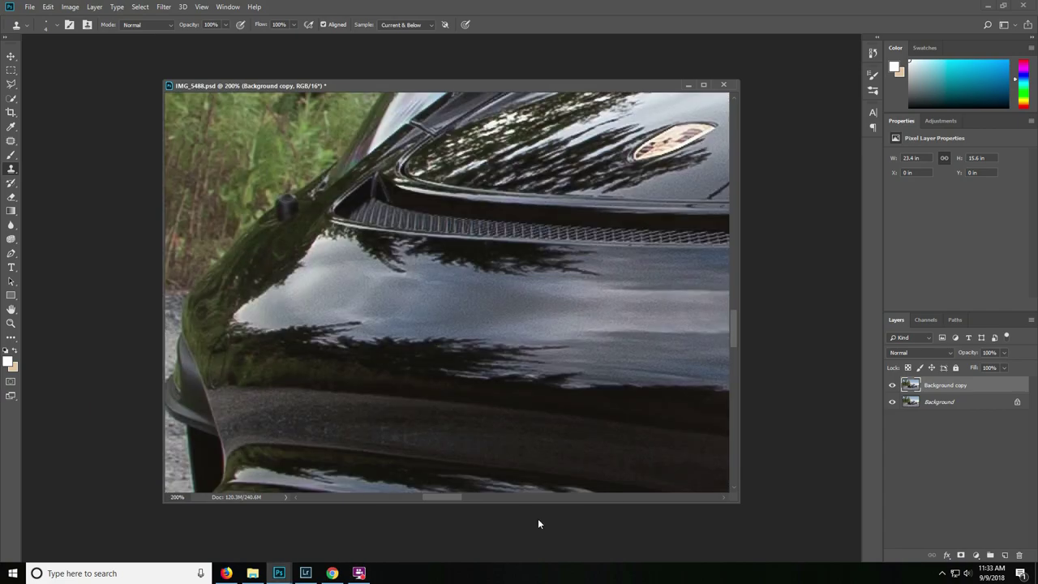
click(11, 253)
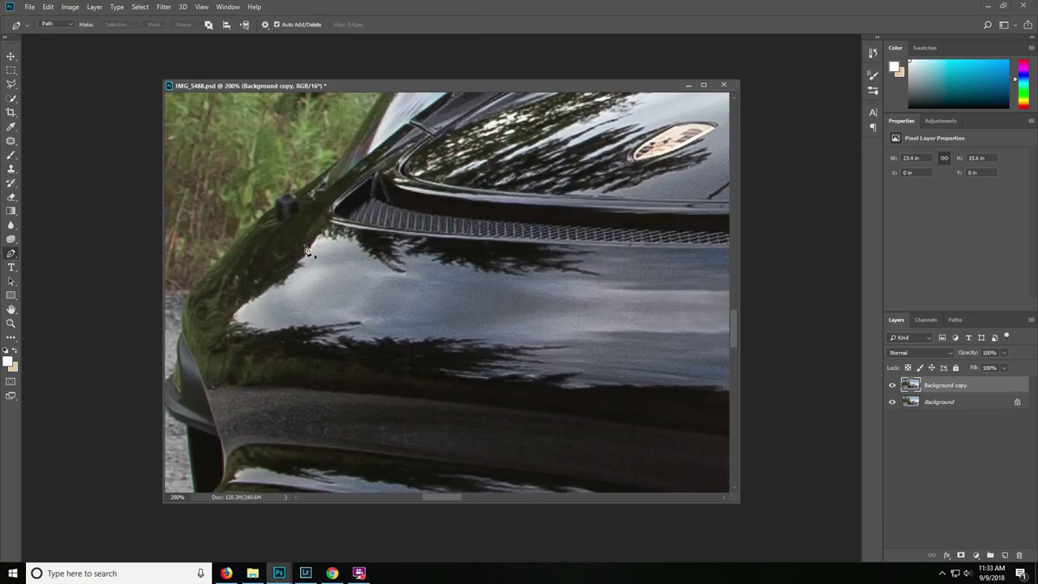
click(312, 242)
click(331, 222)
drag(621, 250, 543, 253)
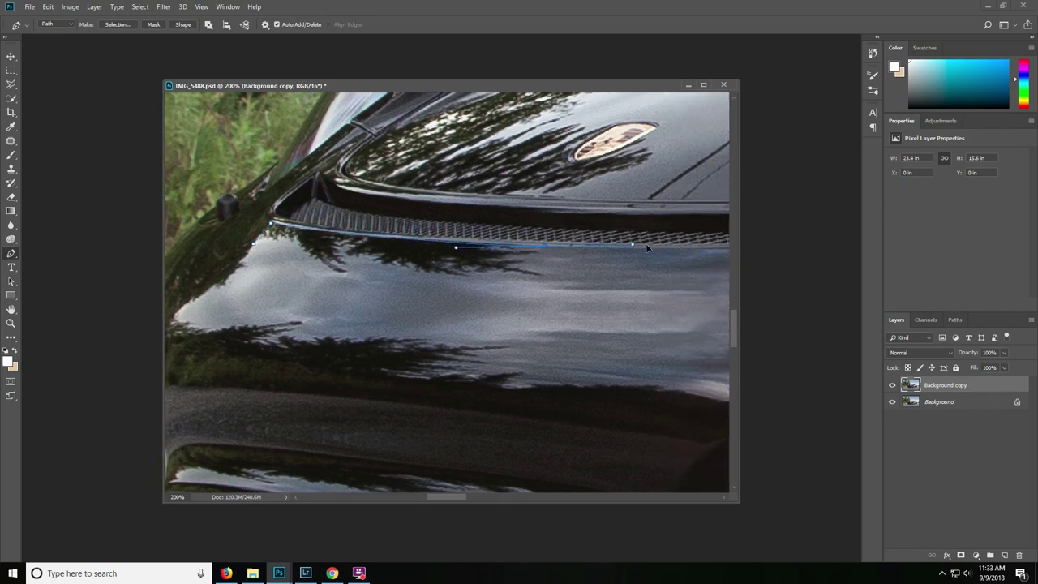
drag(695, 325, 613, 350)
- Turn the bumper path into a new anti-aliased selection feathered by 0.2 pixels
right_click(254, 248)
click(303, 308)
click(576, 153)
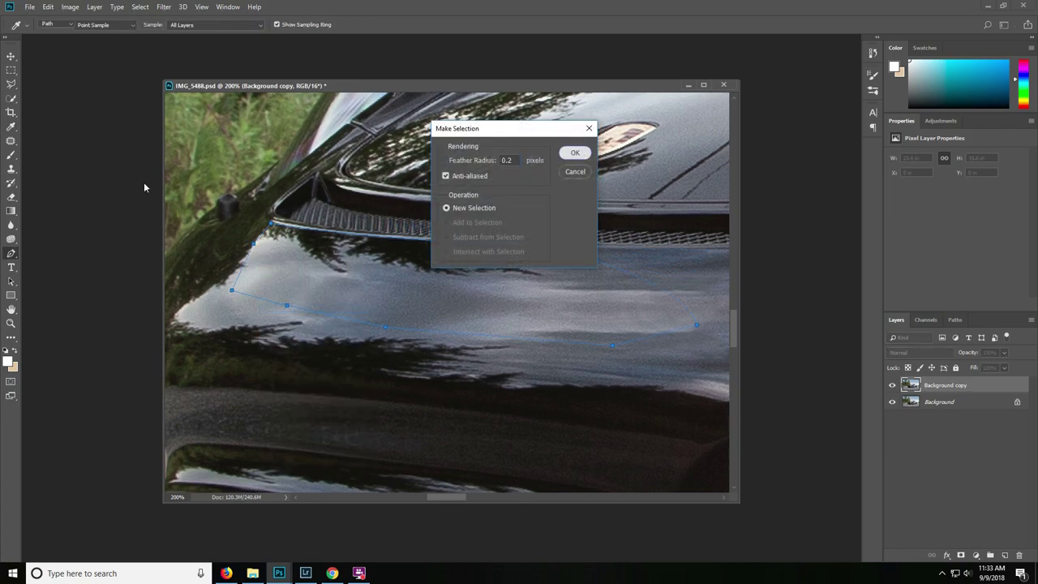
- Clone out the tree reflections inside the bumper selection below the vent grille, using a 30-pixel Clone Stamp brush
click(11, 168)
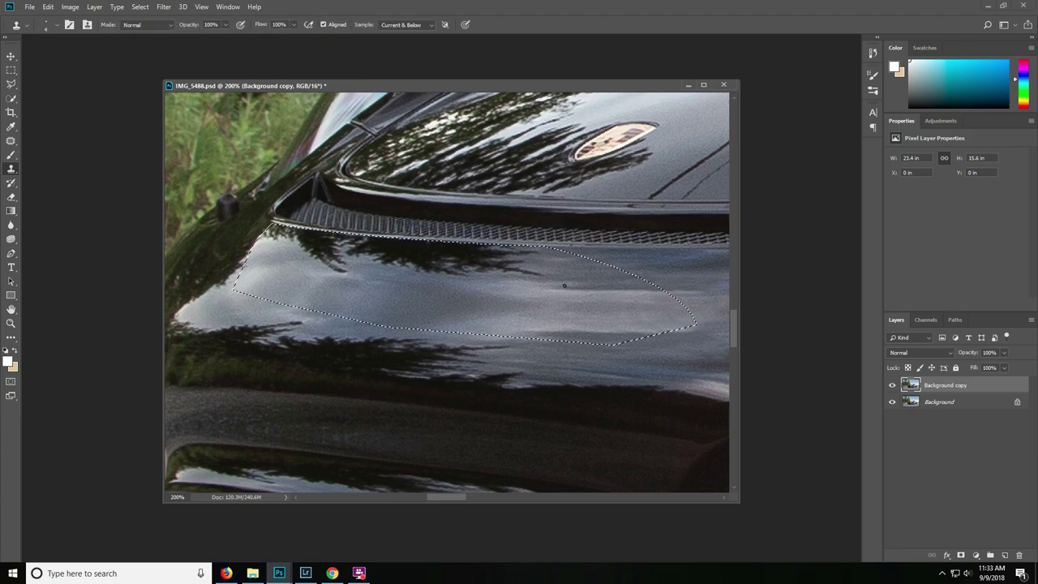
key(bracketright)
key(bracketright)
key(bracketright)
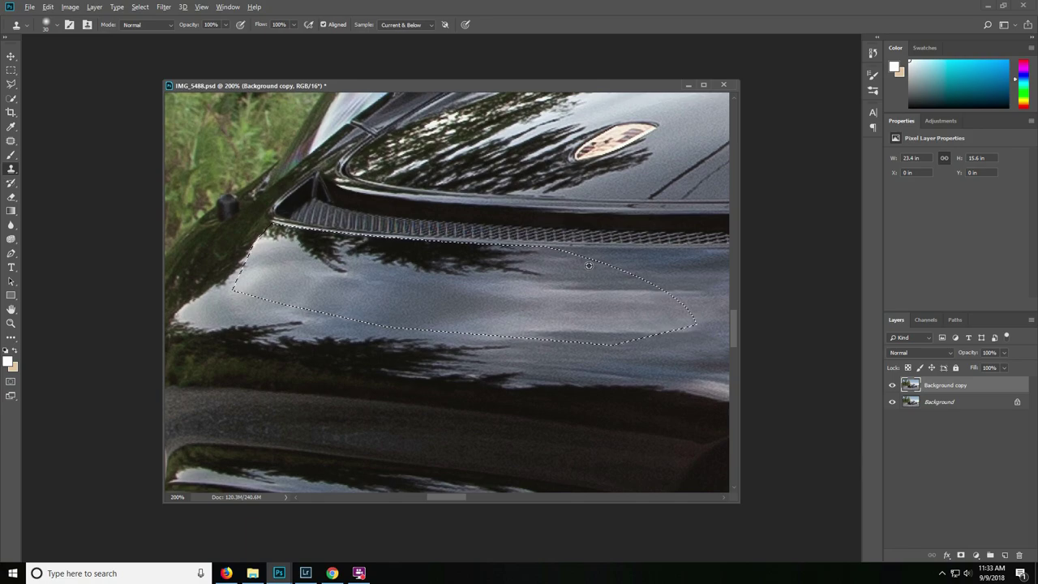
alt+click(582, 274)
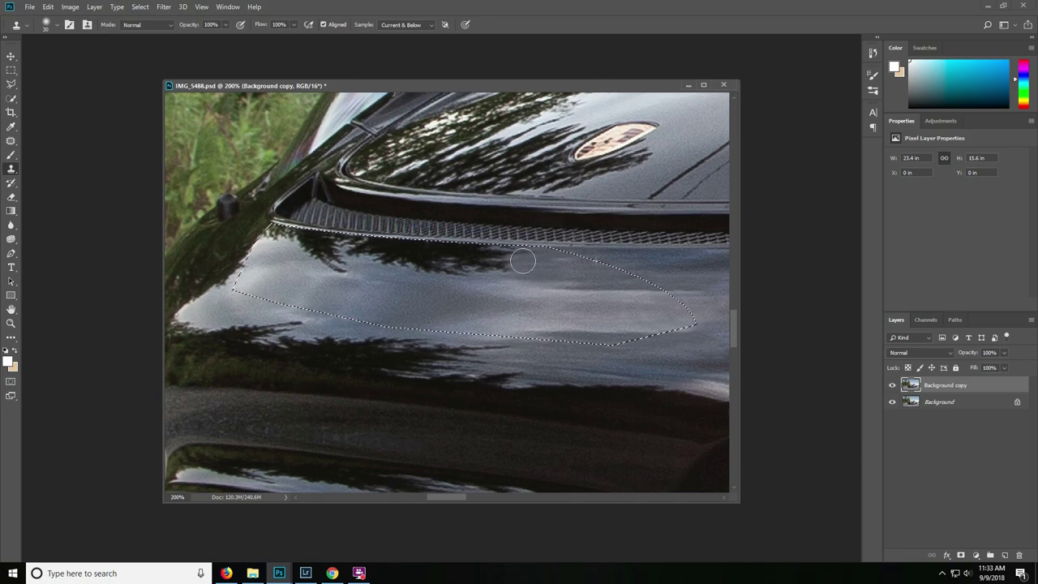
drag(524, 262, 478, 261)
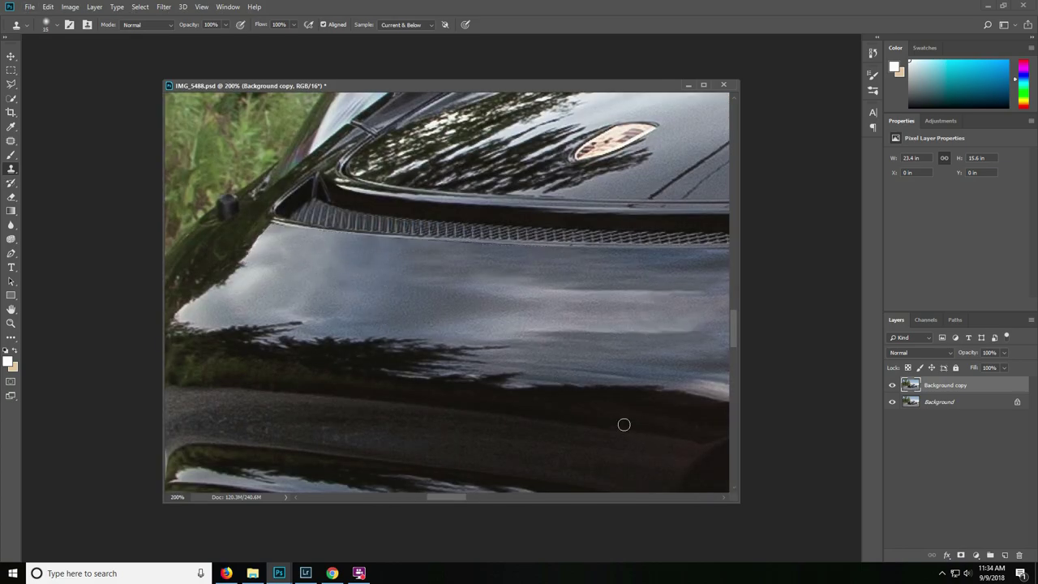
- Compare the whole car before and after retouching by toggling the visibility of the Background copy layer
key(ctrl+0)
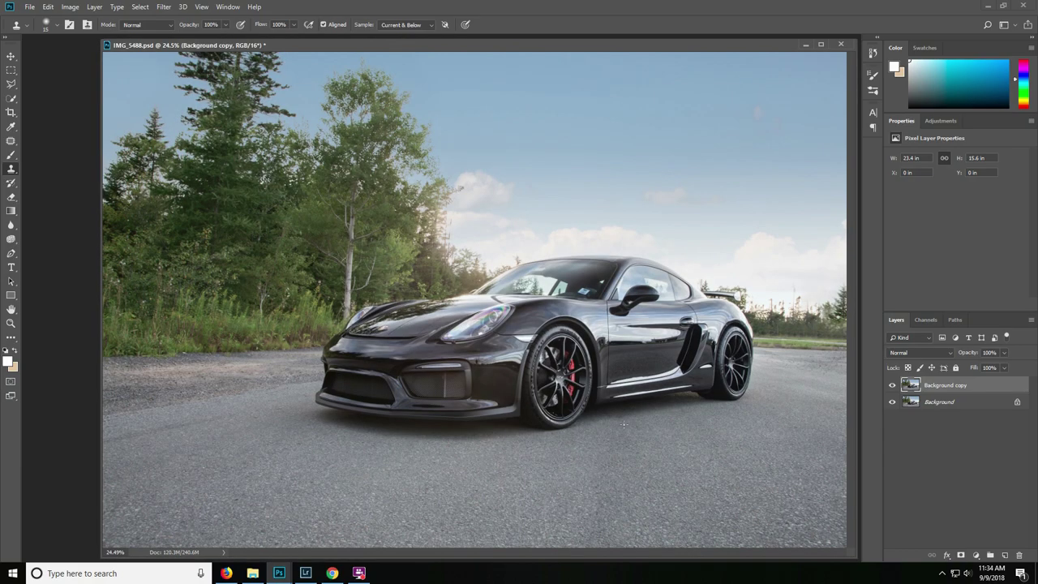
key(ctrl+minus)
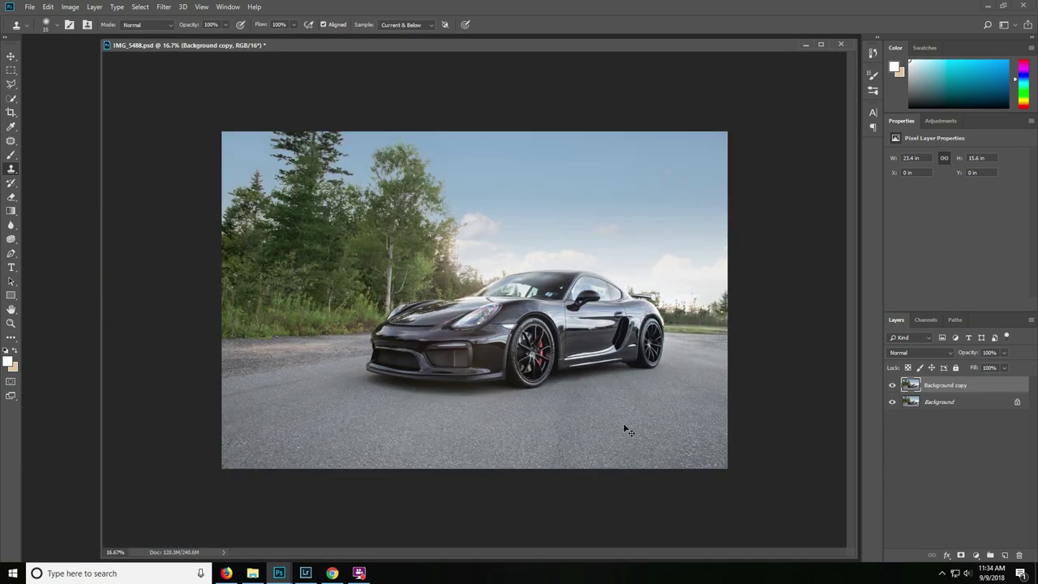
key(ctrl+plus)
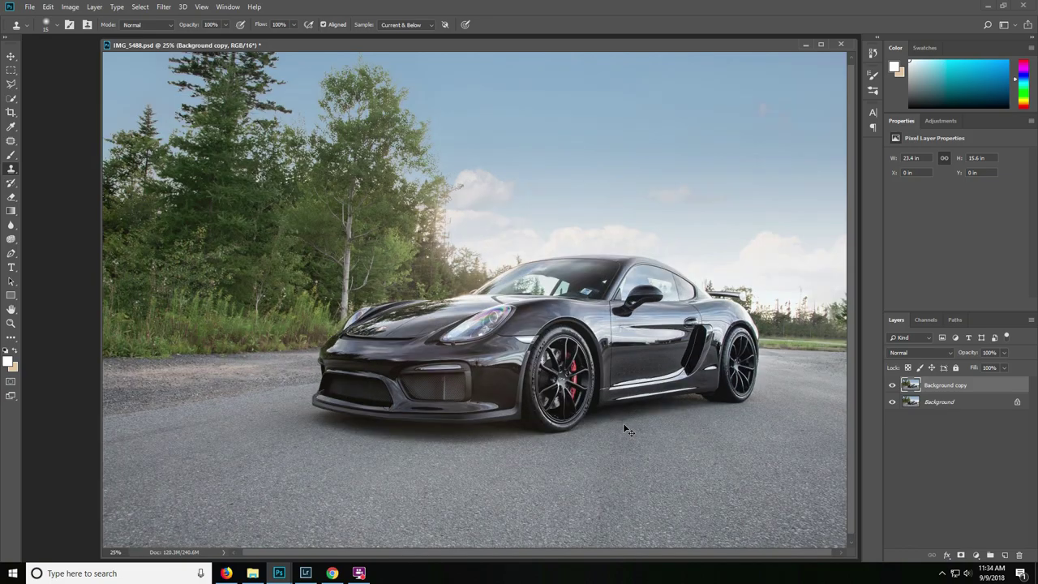
key(ctrl+plus)
click(893, 386)
click(893, 386)
click(892, 386)
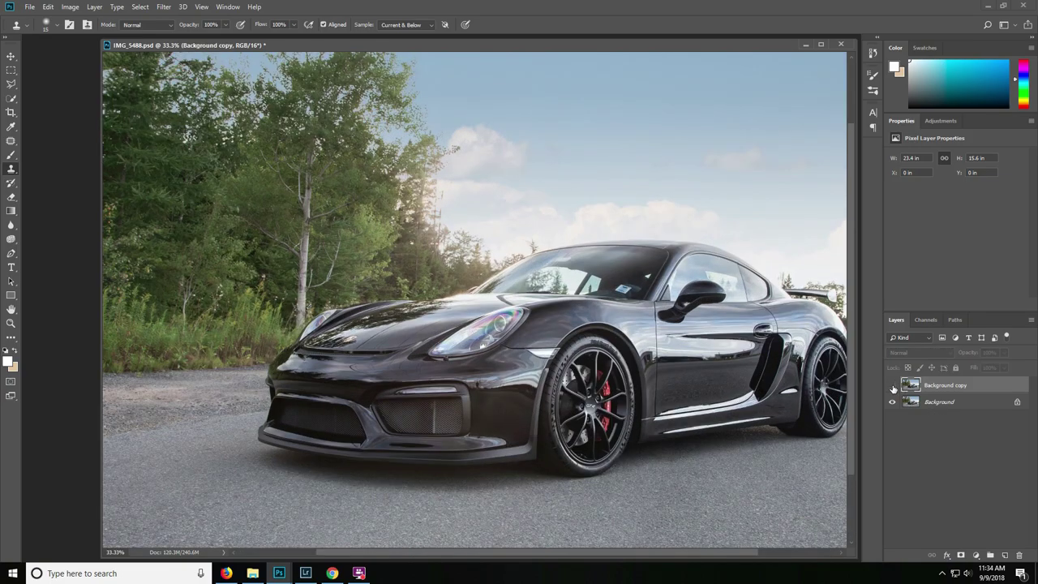
click(893, 386)
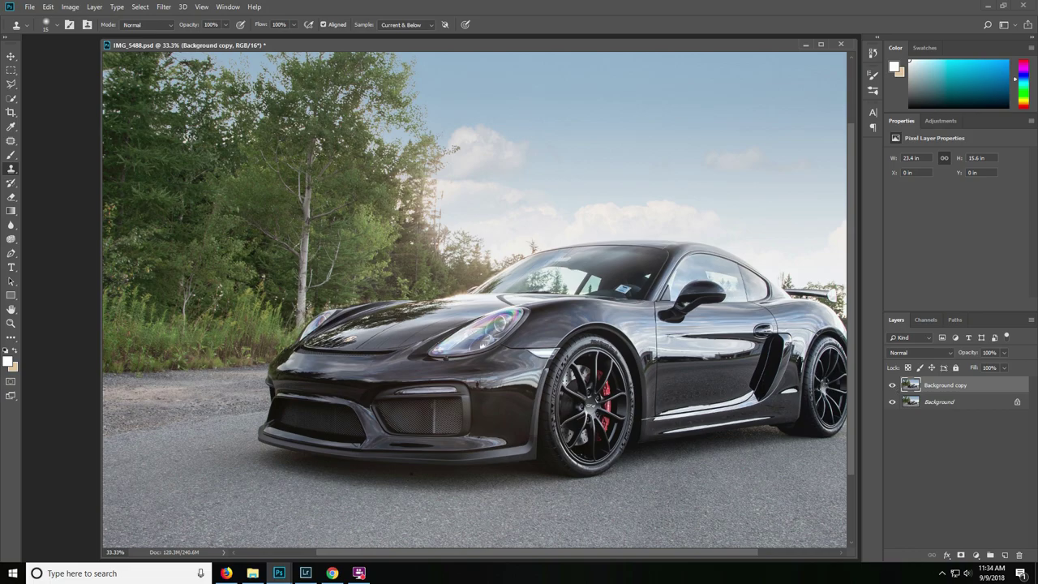
- Start a Pen tool path at the vent grille's left corner, running down the bumper's edge to the lower tree reflections
key(ctrl+plus)
key(ctrl+plus)
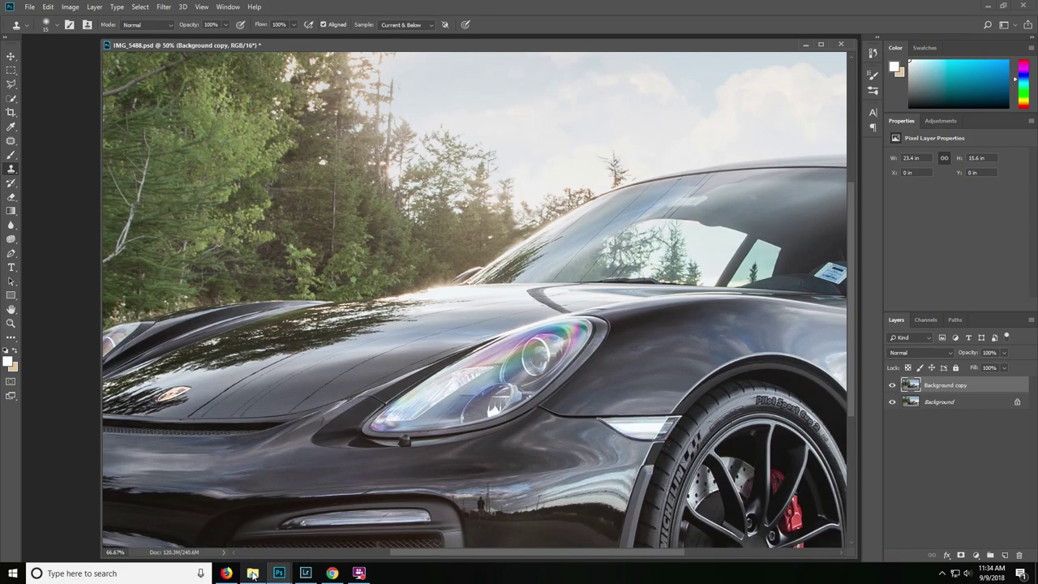
key(ctrl+plus)
key(ctrl+plus)
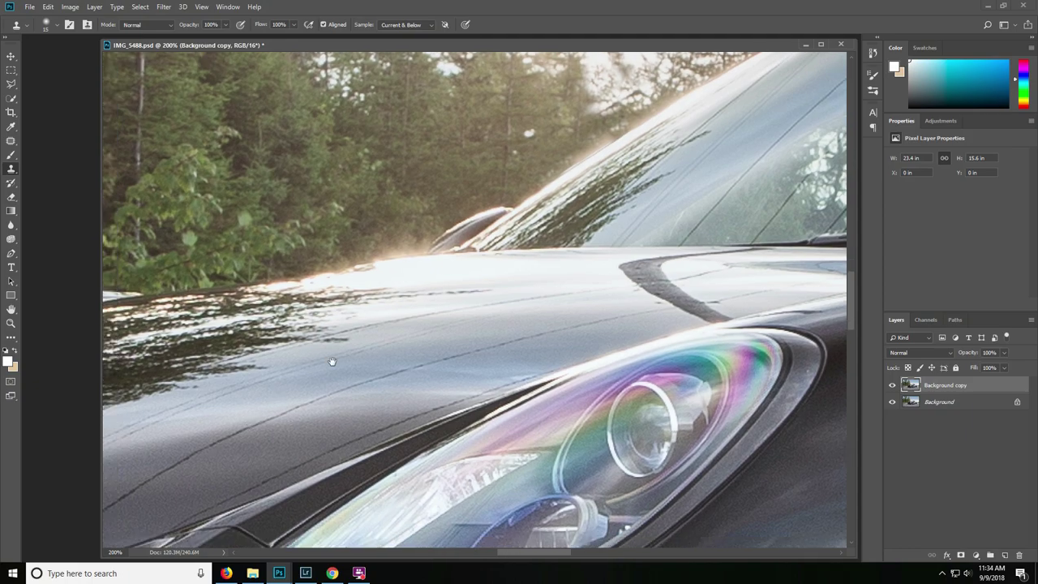
drag(332, 362, 573, 268)
drag(394, 405, 551, 250)
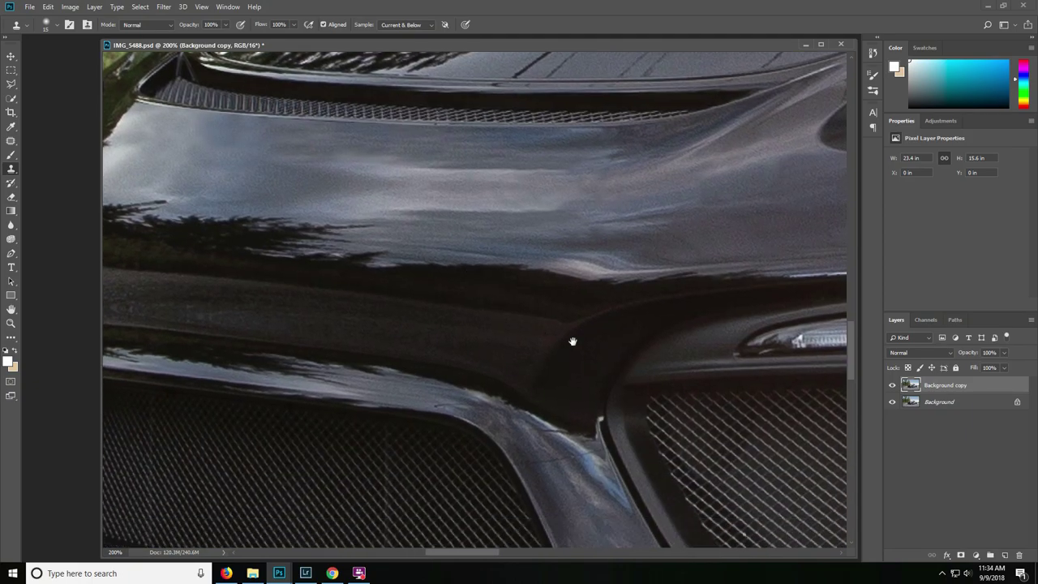
drag(482, 284, 600, 357)
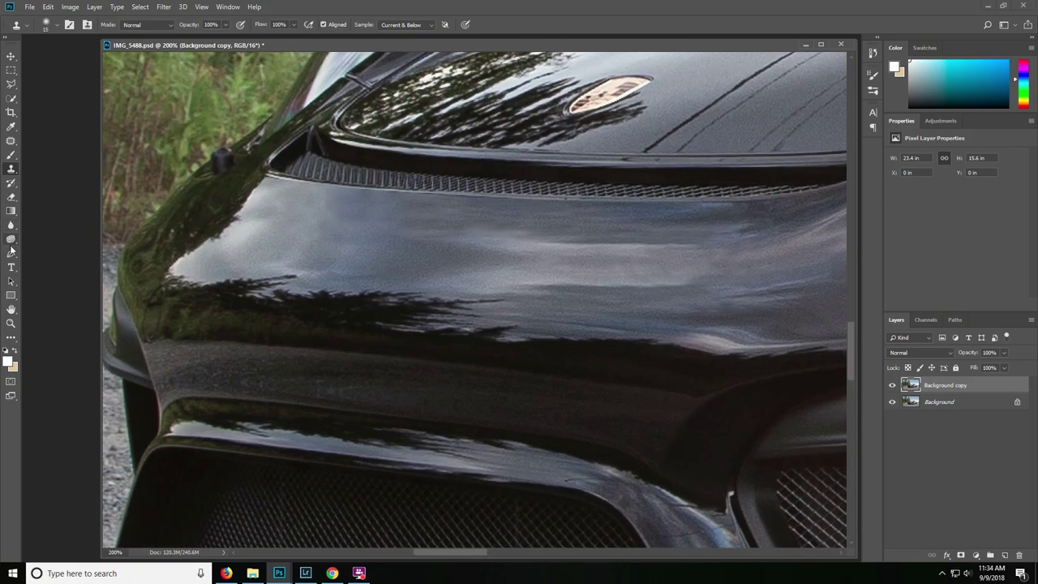
click(11, 252)
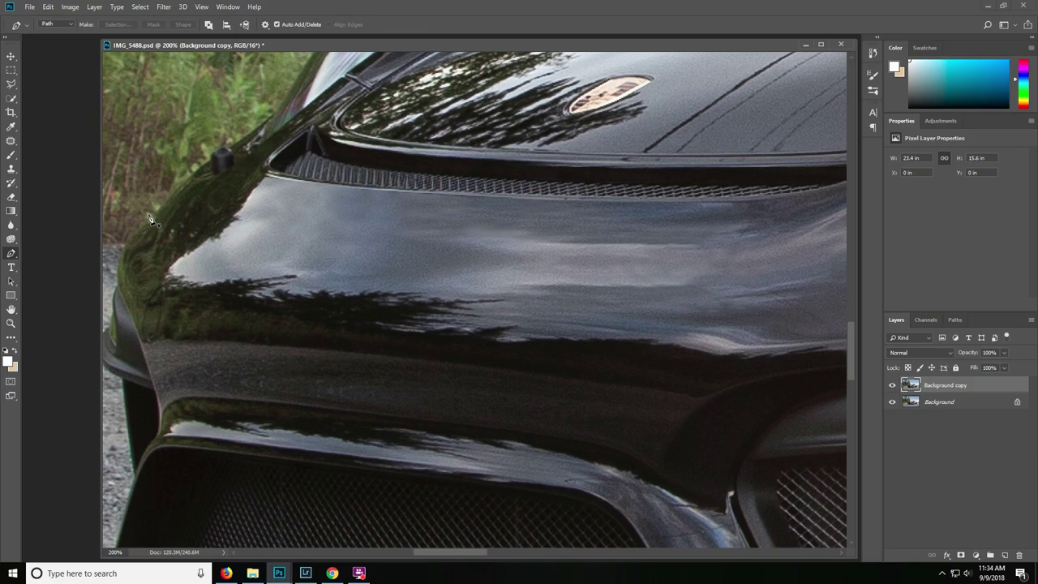
click(265, 177)
drag(185, 284, 211, 306)
drag(436, 318, 475, 320)
drag(480, 554, 488, 555)
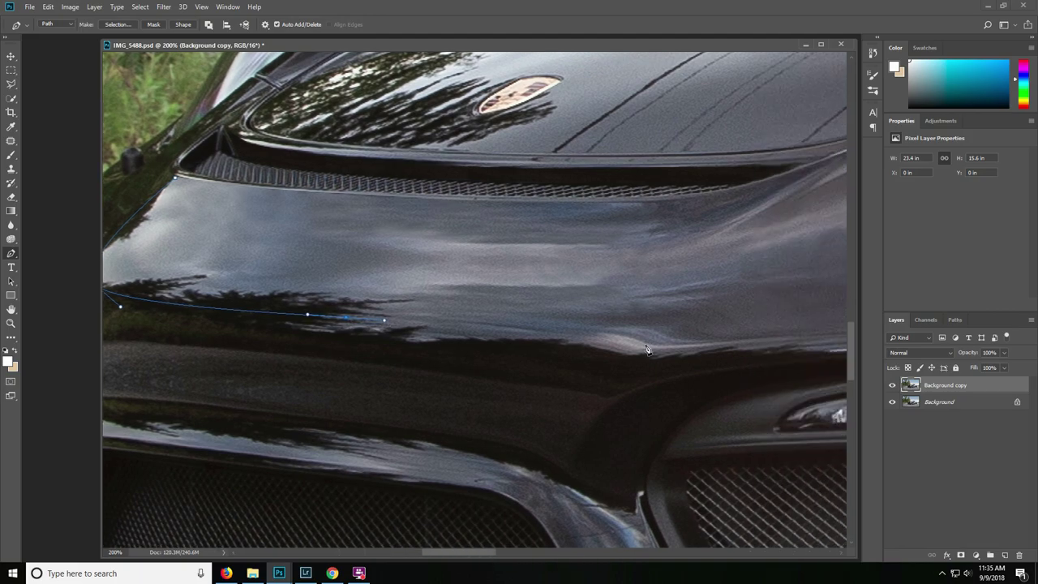
drag(656, 344, 790, 352)
key(ctrl+alt+z)
key(ctrl+alt+z)
- Continue the bumper path along the lower edge of the tree reflections and close it across the bumper below the vent grille
key(ctrl+minus)
drag(571, 324, 667, 322)
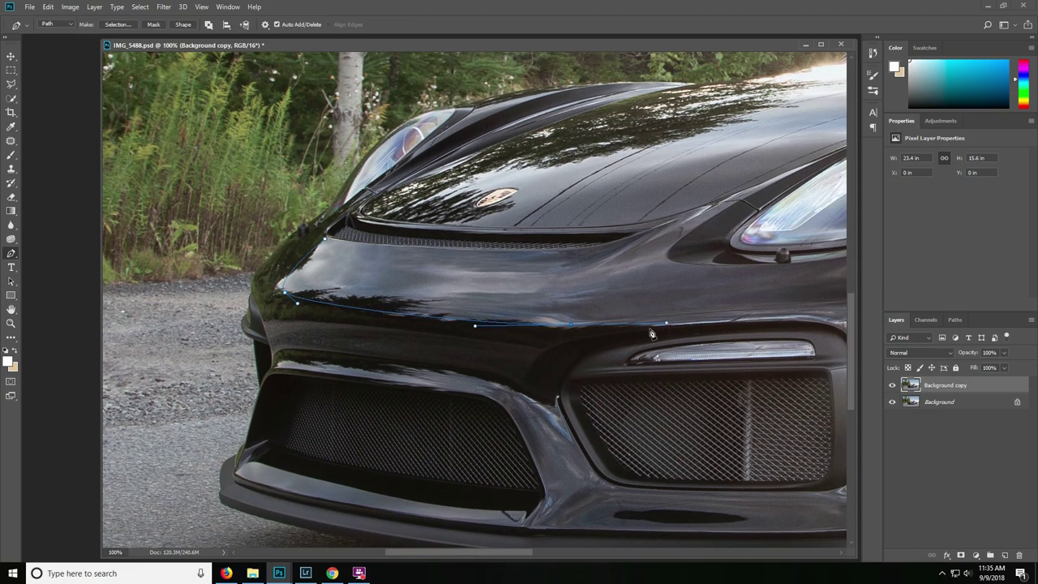
click(666, 323)
click(608, 282)
click(466, 269)
click(380, 261)
click(325, 239)
- Convert the lower bumper path into a selection and clone out the tree reflections inside it
right_click(346, 264)
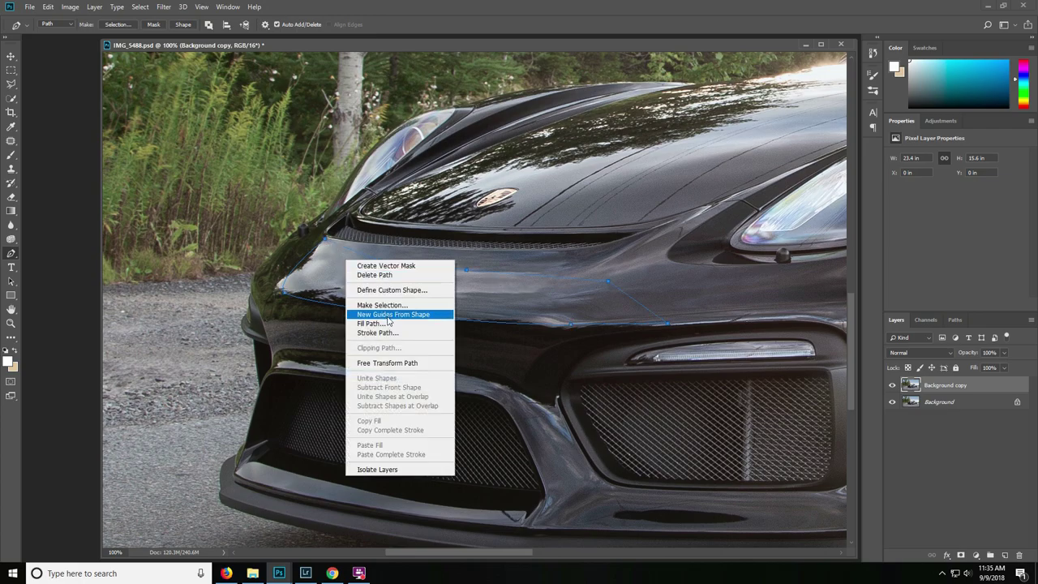
click(403, 308)
click(579, 152)
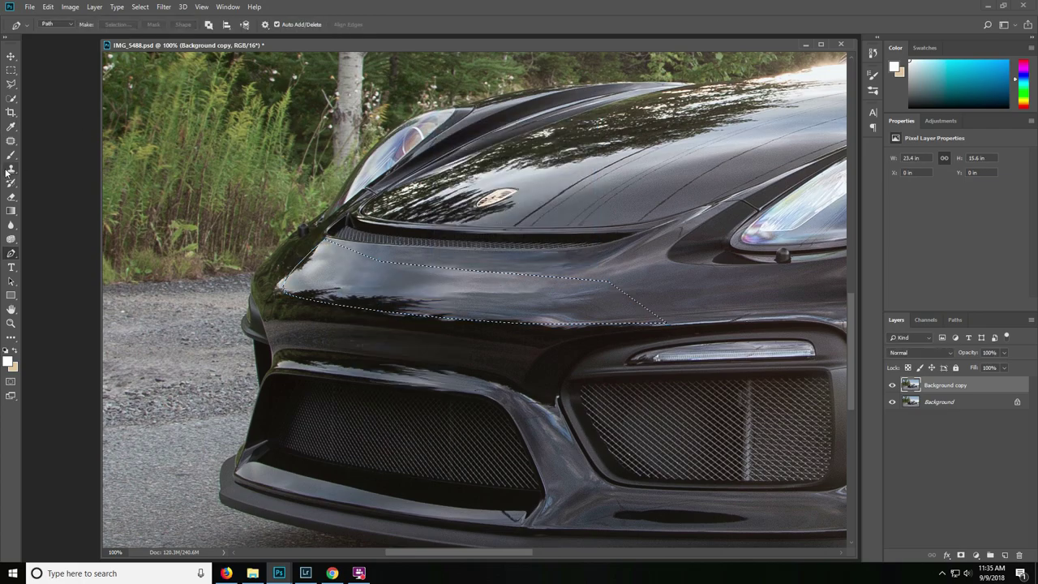
key(s)
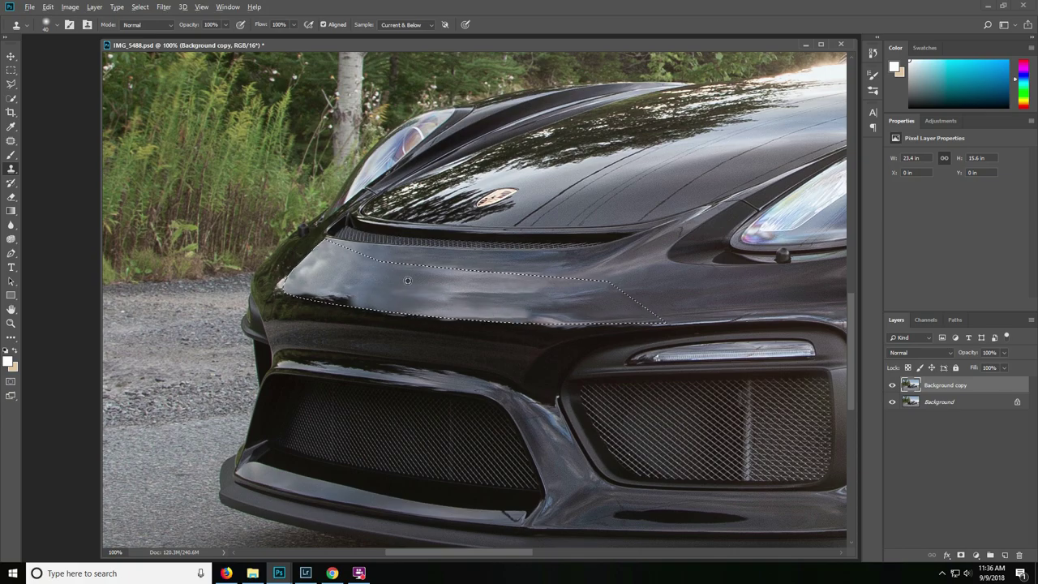
- Invert the bumper selection, touch up its outer edge with a 20-pixel Clone Stamp brush, and deselect
click(140, 6)
click(155, 50)
key(bracketleft)
key(bracketleft)
key(bracketleft)
key(bracketleft)
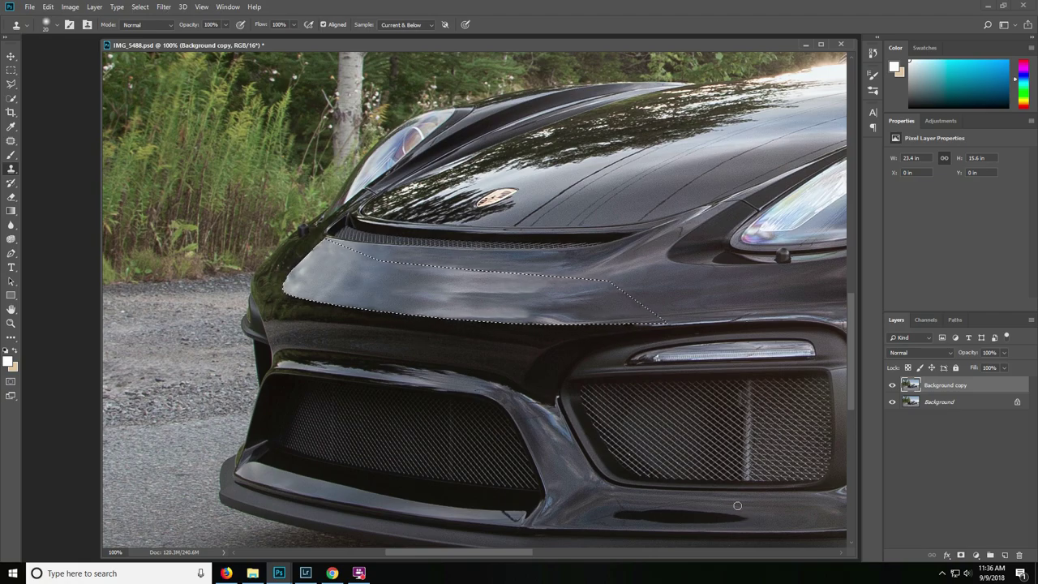
key(ctrl+d)
- Check the bumper retouch on the full photo by hiding and showing the Background copy layer
key(ctrl+minus)
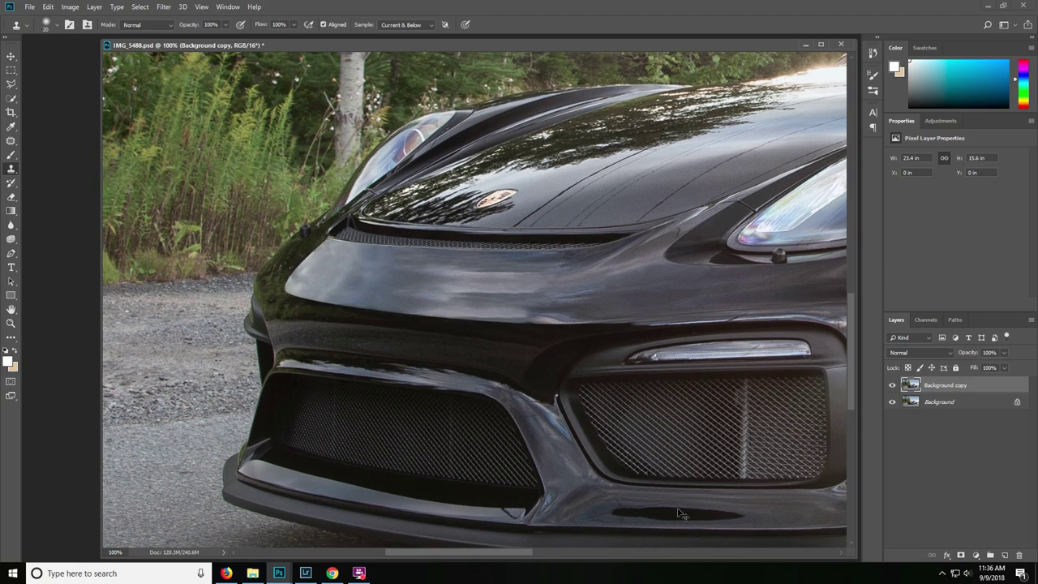
key(ctrl+0)
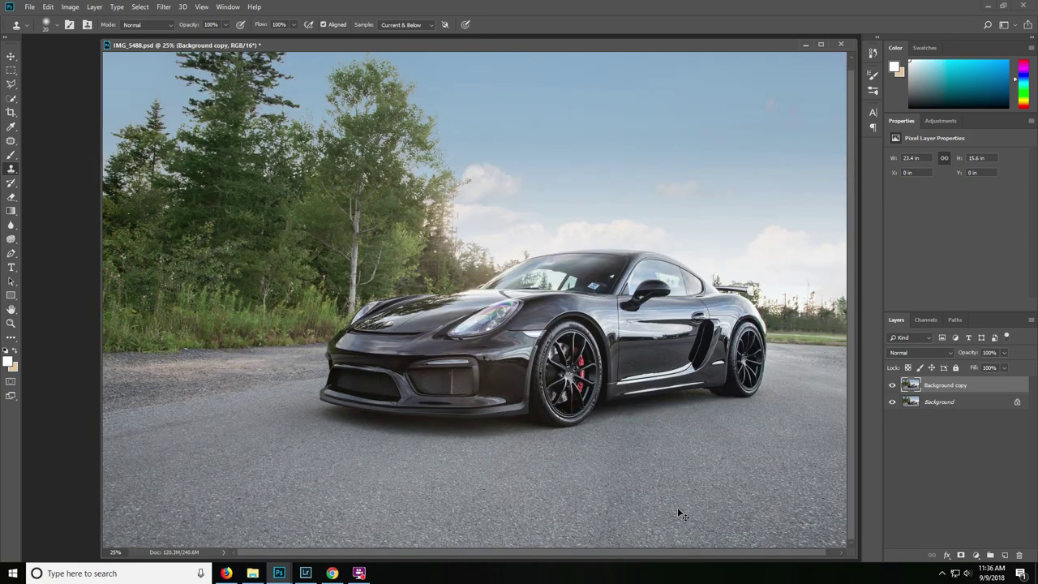
click(891, 386)
click(892, 386)
click(892, 386)
click(892, 385)
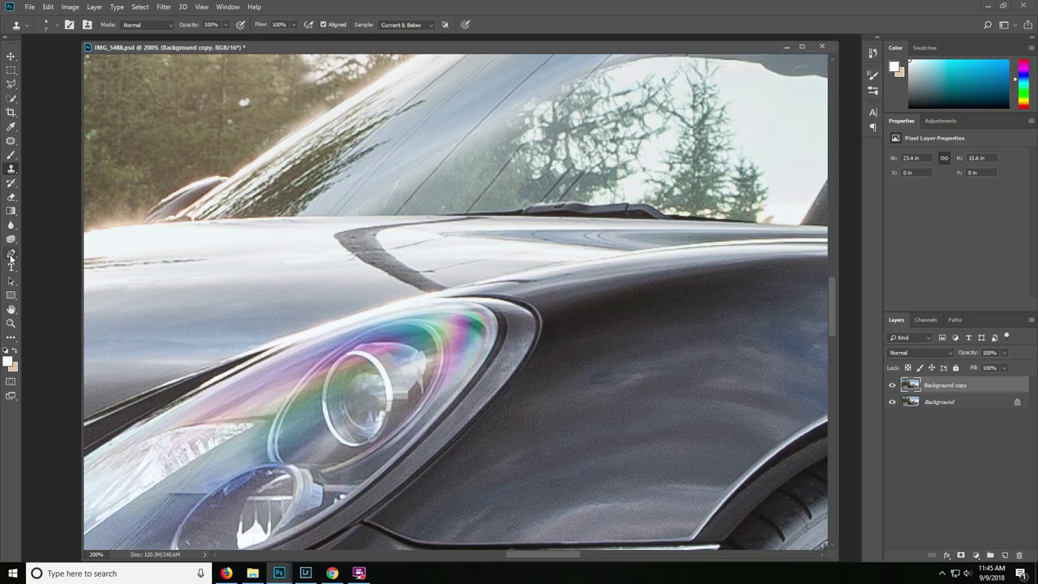
- Draw a closed Pen tool path around the dark curved reflection on the hood, between the windshield base and the headlight
click(11, 254)
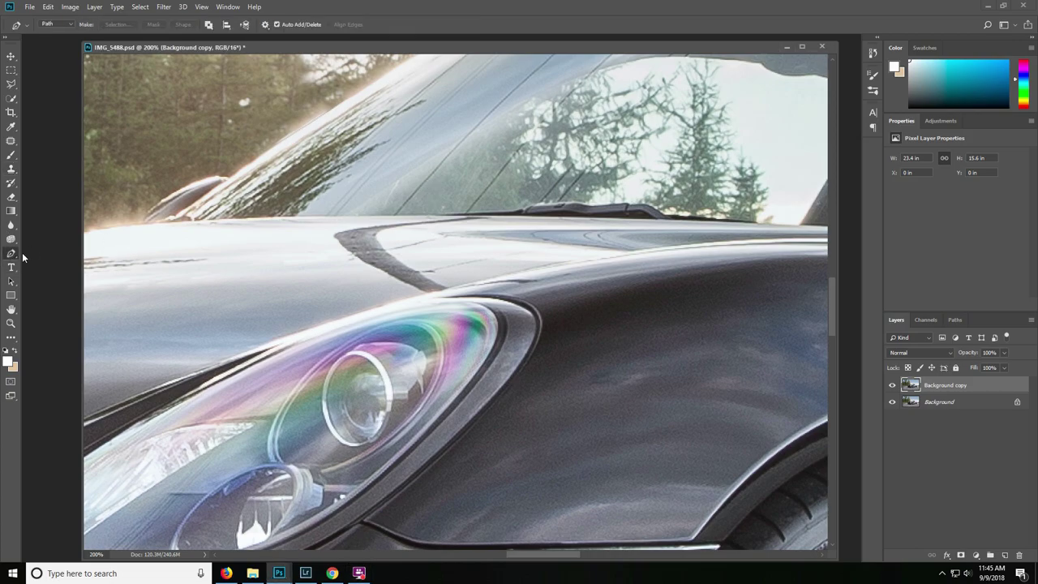
click(362, 217)
drag(590, 220, 638, 221)
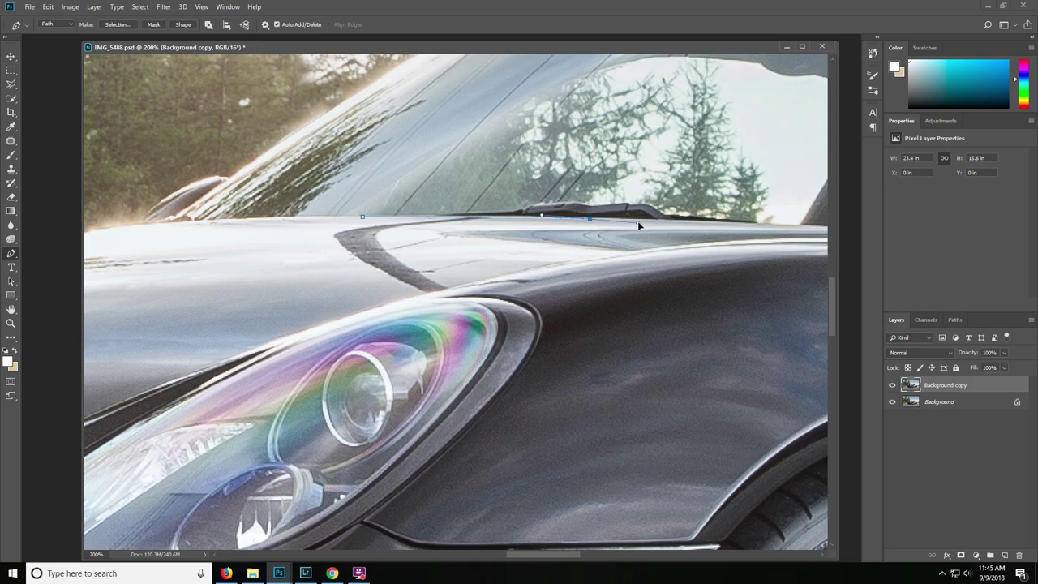
drag(457, 239, 476, 240)
click(620, 254)
drag(498, 274, 470, 280)
click(403, 300)
click(328, 284)
click(274, 259)
click(270, 234)
click(279, 221)
click(362, 217)
- Convert the hood path into a selection
right_click(342, 220)
click(370, 265)
click(574, 154)
- Clone out the dark curved reflection inside the hood selection with a 25-pixel brush, and deselect it
key(s)
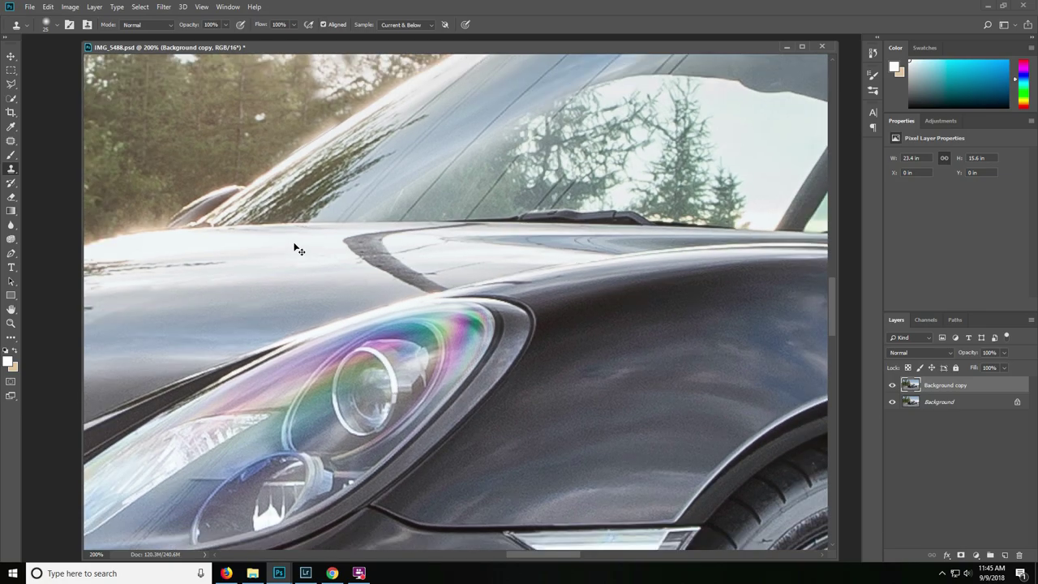
key(ctrl+minus)
key(ctrl+minus)
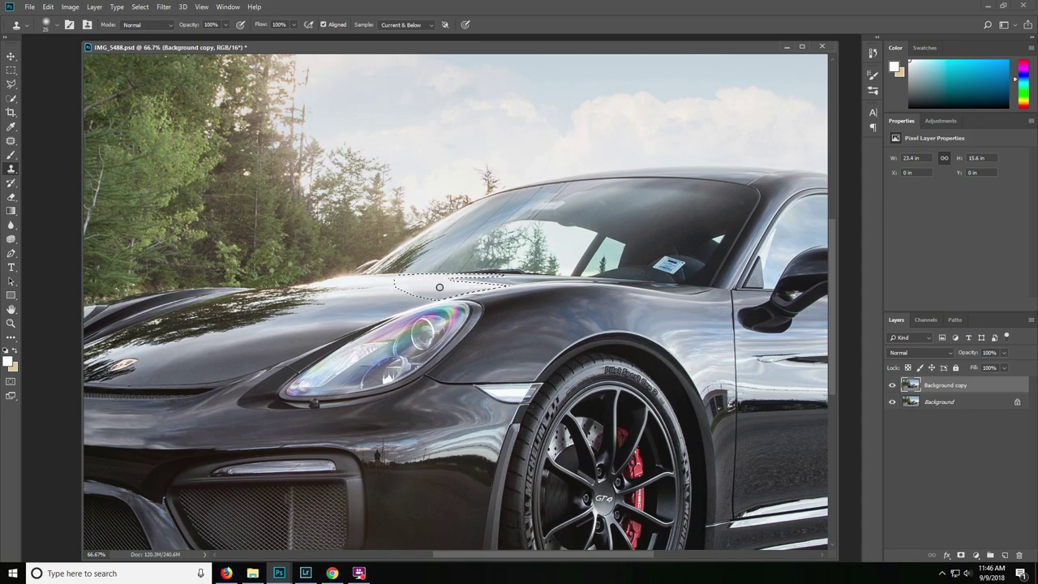
key(ctrl+d)
- Touch up the remaining marks on the hood above the headlight with the Clone Stamp, reducing the brush size for fine spots
key(ctrl+plus)
key(ctrl+plus)
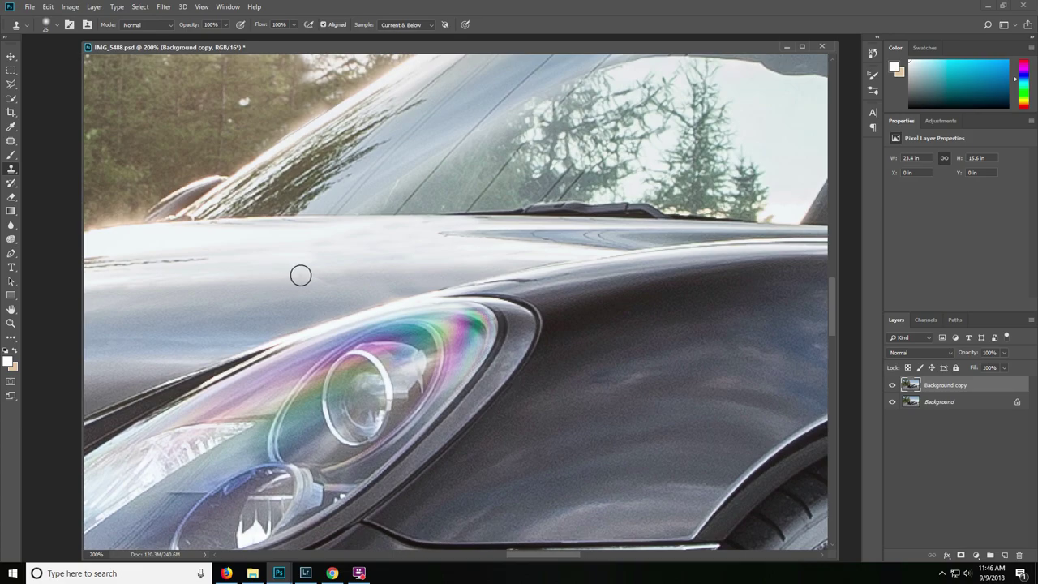
alt+click(251, 262)
click(289, 261)
key(bracketleft)
key(bracketleft)
key(bracketleft)
key(bracketleft)
key(ctrl+0)
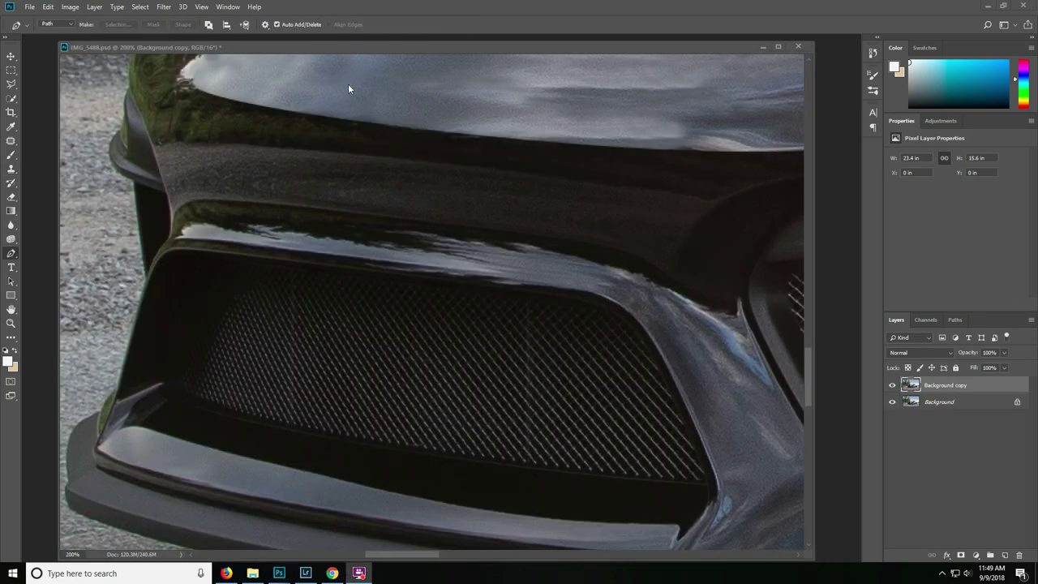
- Draw a closed Pen tool path around the glossy strip with tree reflections along the upper edge of the lower grille
click(327, 47)
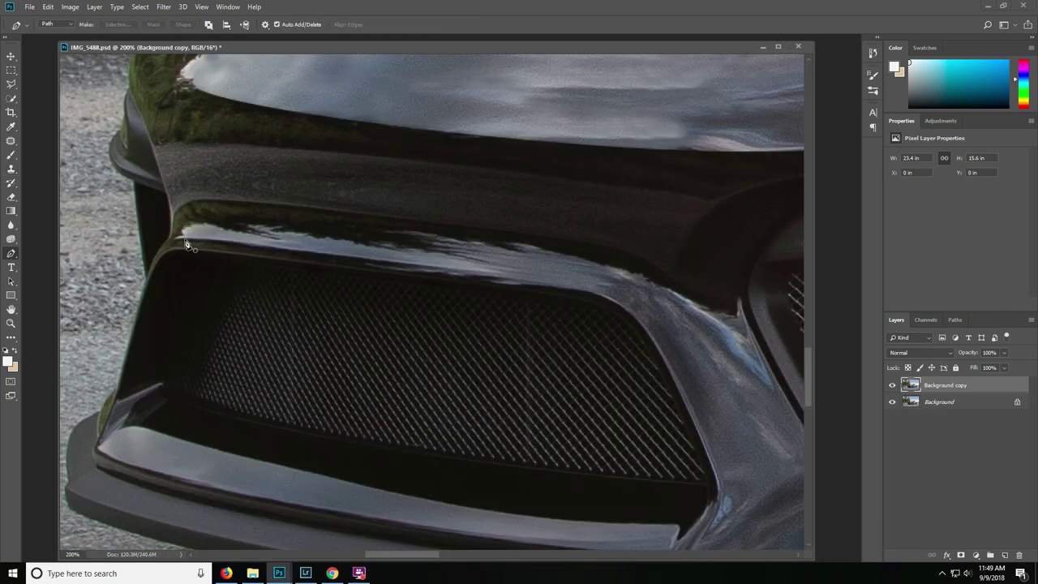
click(184, 238)
drag(566, 259, 733, 312)
key(ctrl+z)
drag(297, 222, 425, 250)
click(429, 239)
click(548, 257)
drag(582, 266, 581, 295)
drag(264, 246, 217, 242)
click(185, 244)
- Turn the grille strip path into a selection
right_click(203, 232)
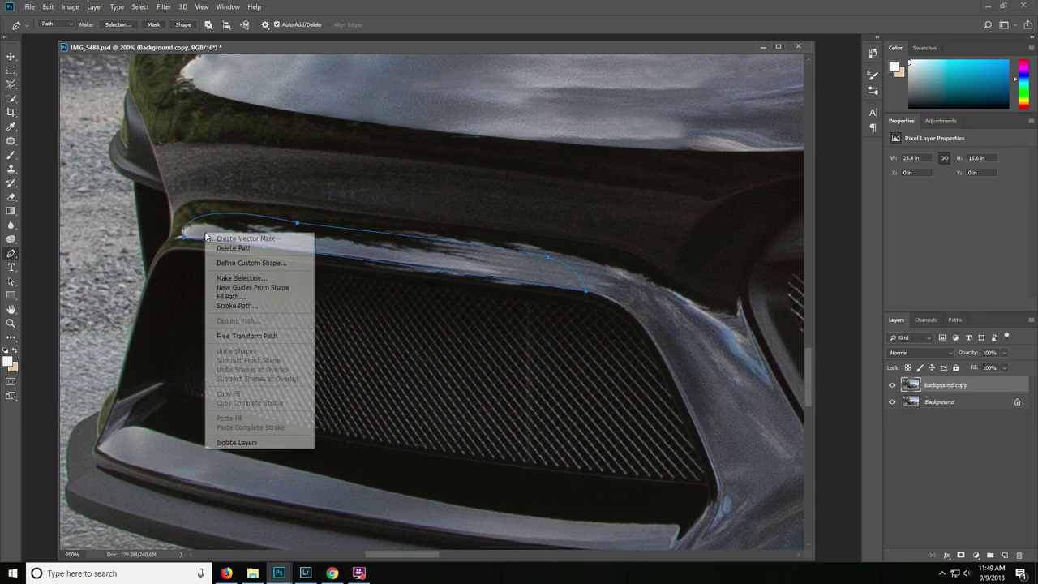
click(243, 274)
click(576, 153)
- Clone clean paint over the tree reflections inside the grille strip selection, sampling from the strip itself
key(s)
alt+click(555, 271)
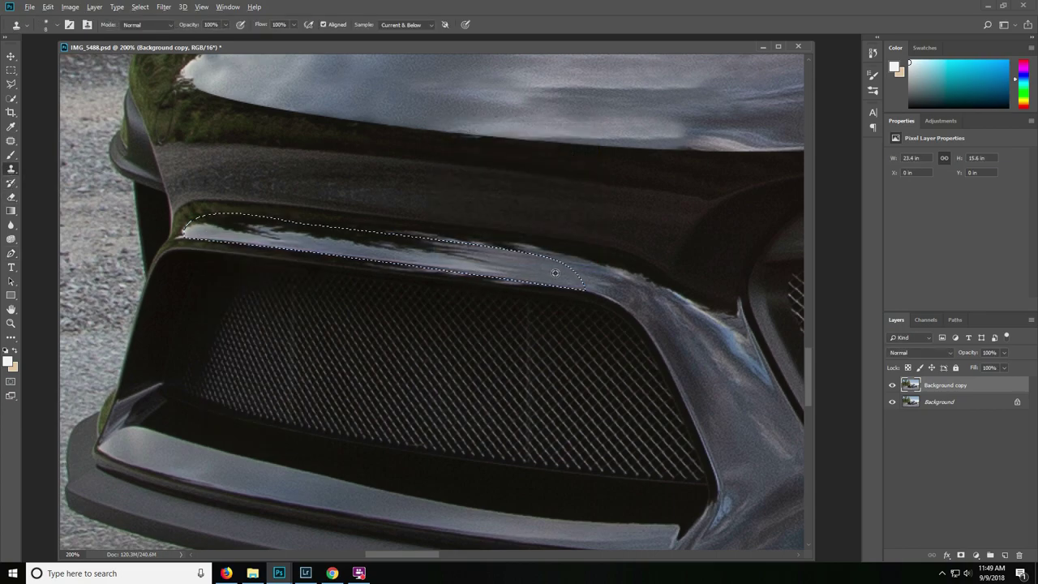
mouse_move(451, 251)
mouse_down()
mouse_move(288, 230)
mouse_move(368, 240)
mouse_up()
alt+click(401, 239)
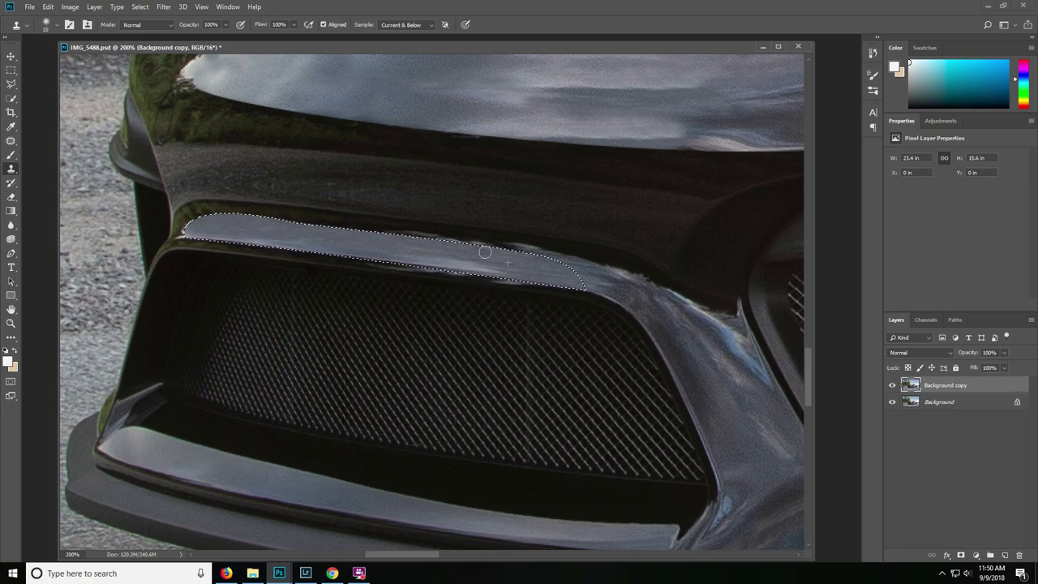
- Invert the grille strip selection and clone dark paint over the light remnants just above its upper edge with a smaller brush
click(139, 7)
click(372, 225)
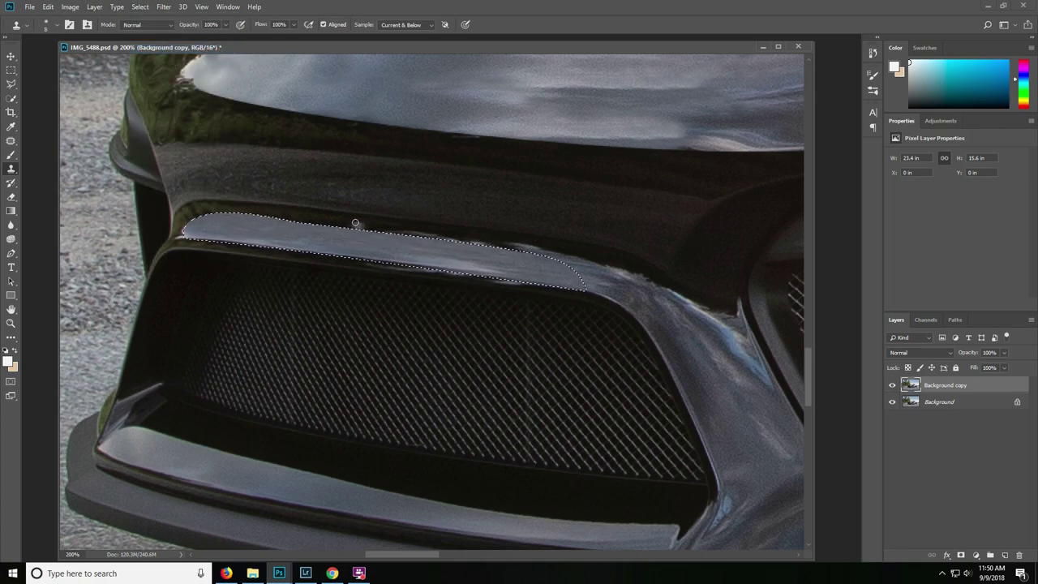
drag(402, 231, 391, 228)
alt+click(390, 227)
drag(452, 241, 512, 245)
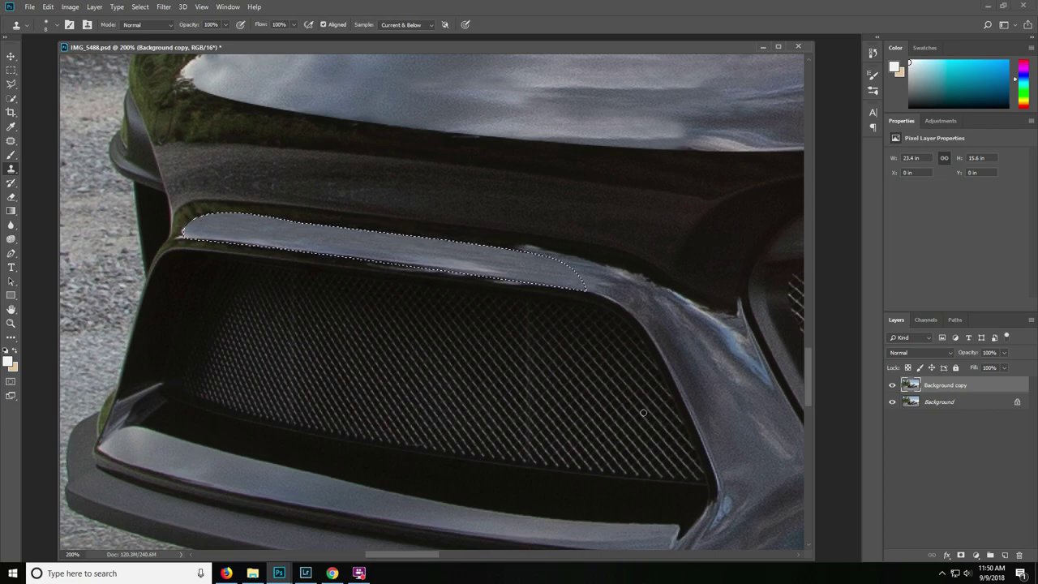
- Deselect the grille strip and compare the retouched front end with the original by toggling the Background copy layer's visibility
key(ctrl+d)
key(ctrl+minus)
key(ctrl+minus)
key(ctrl+minus)
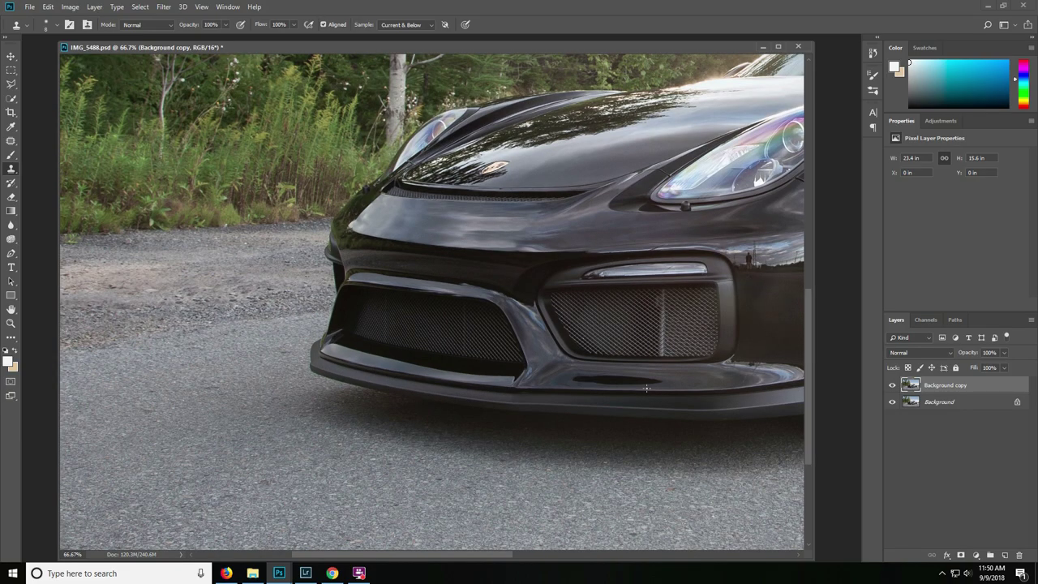
click(891, 387)
click(891, 387)
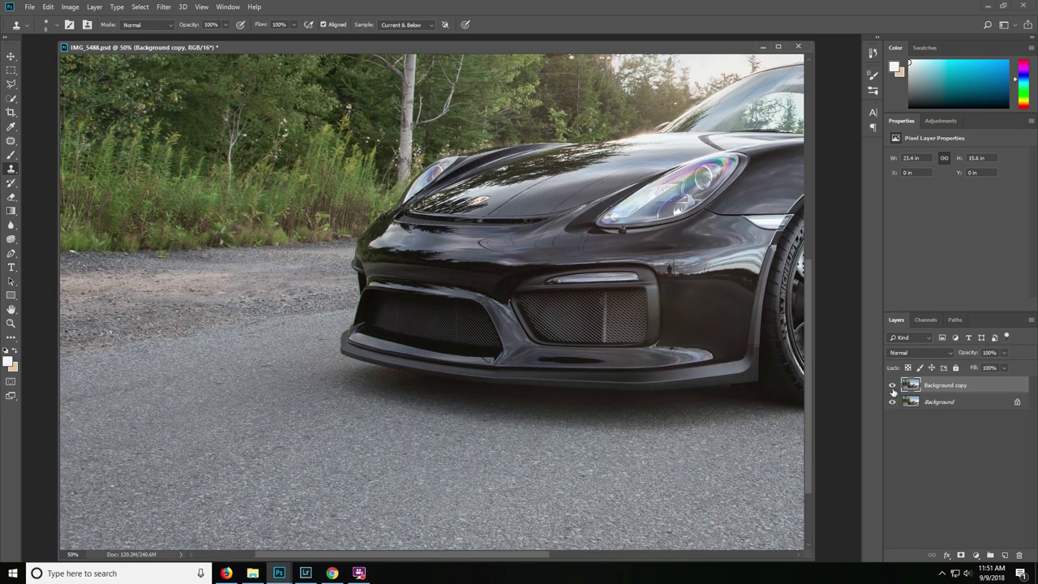
click(892, 386)
click(892, 386)
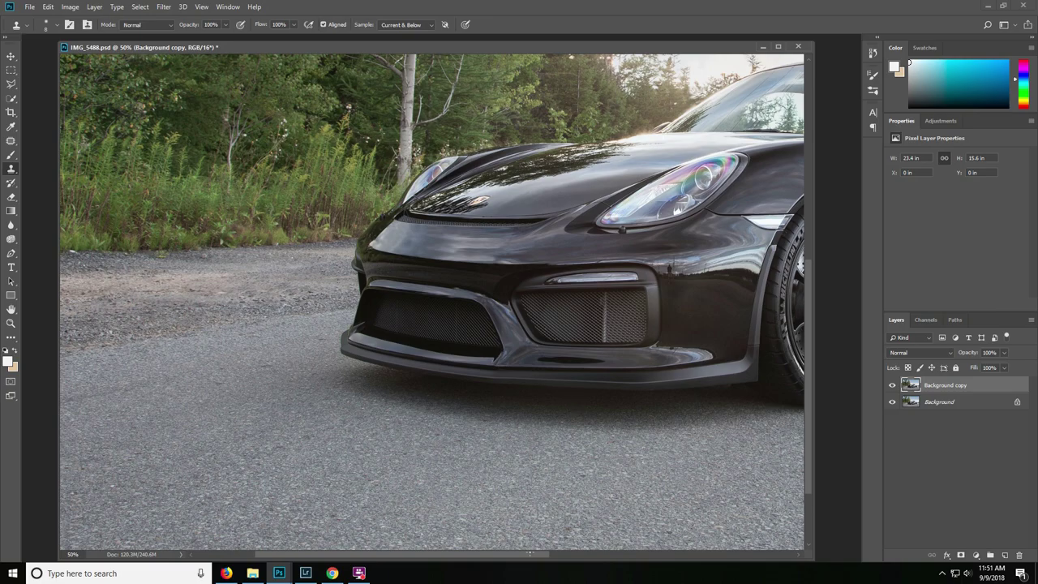
- Clone out the lattice tower reflection above the dark horizon on the bumper beside the side grille
drag(508, 561, 638, 578)
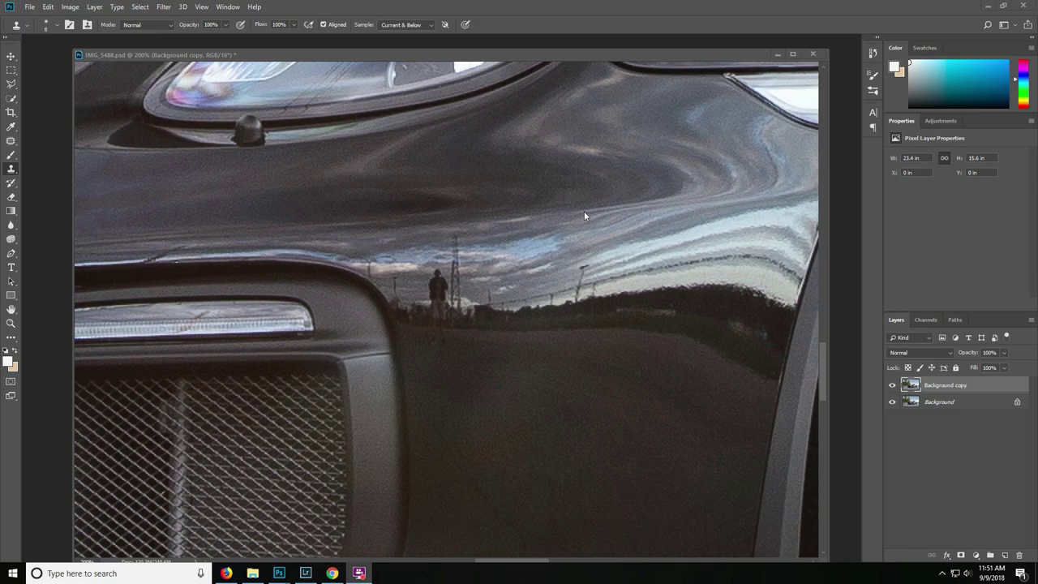
click(483, 260)
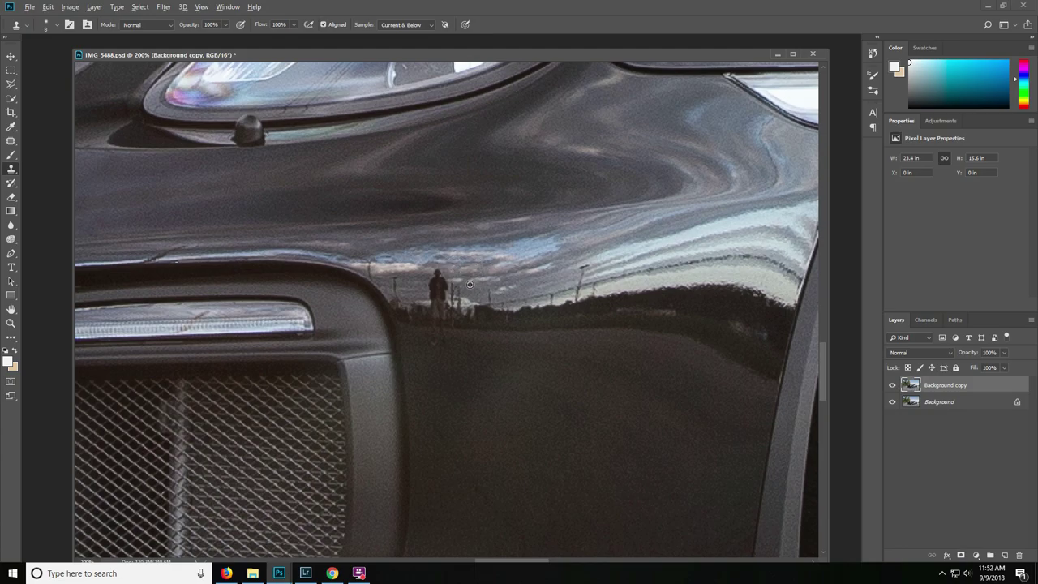
alt+click(473, 294)
click(470, 303)
alt+click(401, 267)
click(459, 301)
- Clone out the reflected standing person and the small pole beside the side grille surround, including the remnants at the horizon
alt+click(413, 277)
click(436, 273)
alt+click(412, 281)
mouse_move(434, 281)
mouse_down()
mouse_move(433, 297)
mouse_move(448, 288)
mouse_move(396, 290)
mouse_move(369, 271)
mouse_up()
alt+click(412, 294)
alt+click(391, 266)
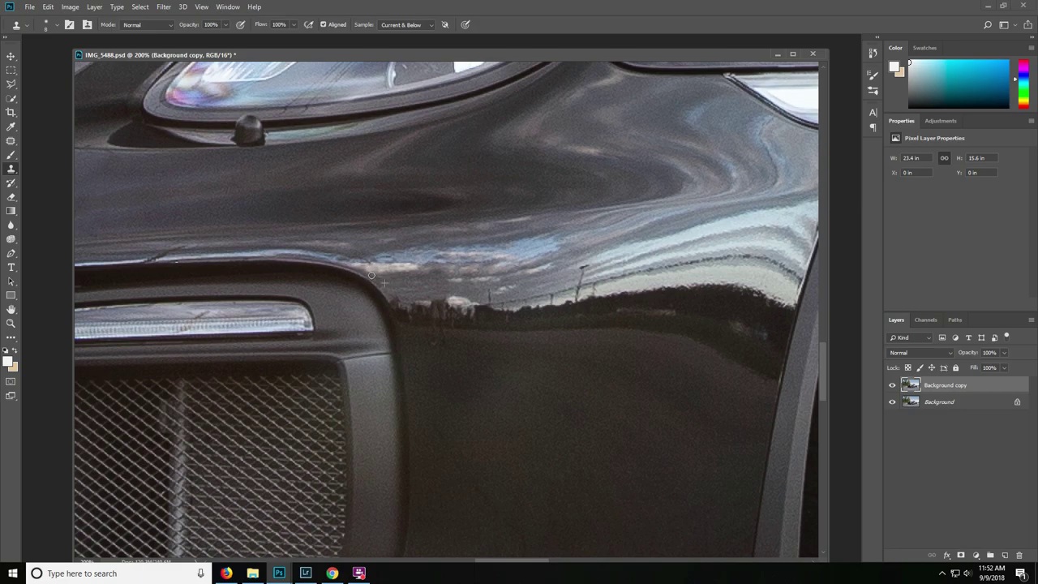
alt+click(464, 301)
click(449, 300)
drag(444, 303, 438, 302)
click(436, 303)
- Draw a closed Pen path around the treeline and fence reflection on the bumper corner and turn it into a selection
key(p)
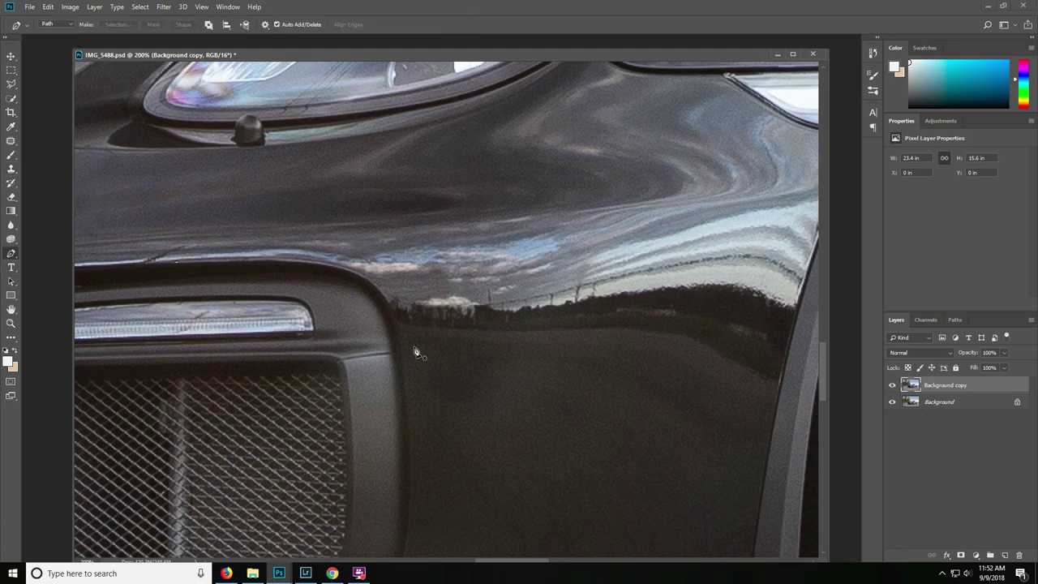
click(374, 287)
drag(597, 314, 621, 306)
drag(687, 312, 726, 318)
click(771, 334)
click(783, 354)
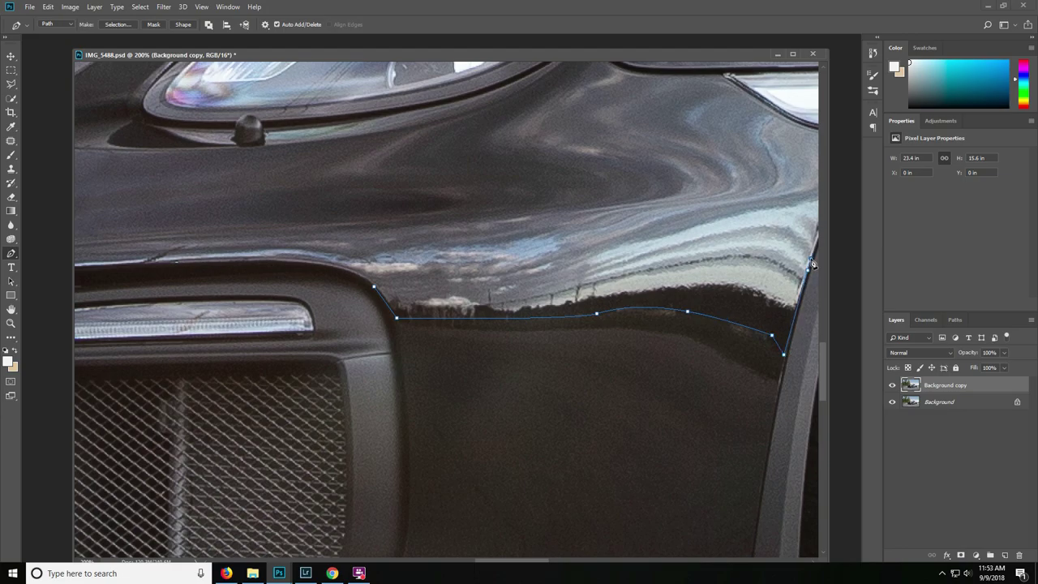
drag(653, 259, 561, 301)
click(374, 288)
right_click(622, 294)
click(661, 341)
click(575, 153)
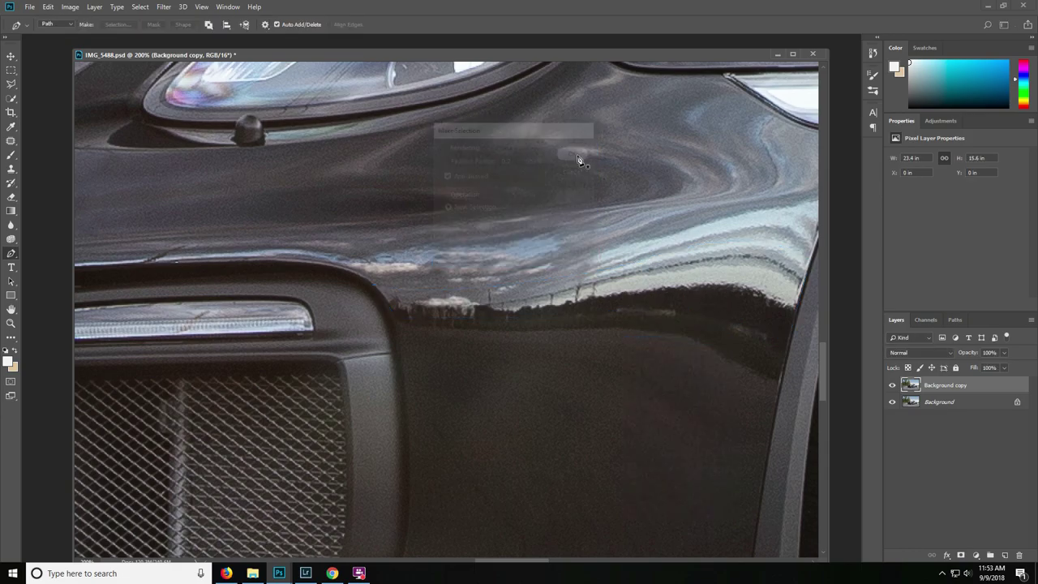
- Clone dark paint over the treeline reflection inside the bumper selection with a larger brush
click(11, 169)
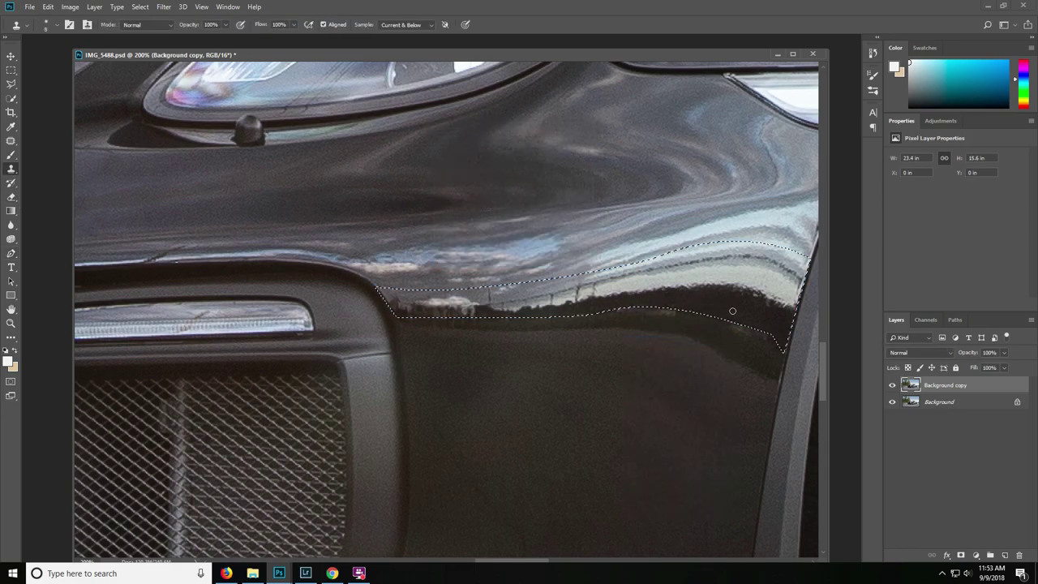
key(bracketright)
mouse_move(765, 300)
mouse_down()
mouse_move(795, 295)
mouse_move(732, 295)
mouse_move(740, 309)
mouse_move(805, 263)
mouse_move(776, 300)
mouse_move(758, 276)
mouse_move(771, 246)
mouse_move(731, 277)
mouse_move(721, 253)
mouse_move(693, 270)
mouse_move(711, 278)
mouse_move(680, 254)
mouse_move(629, 271)
mouse_move(703, 284)
mouse_move(556, 301)
mouse_up()
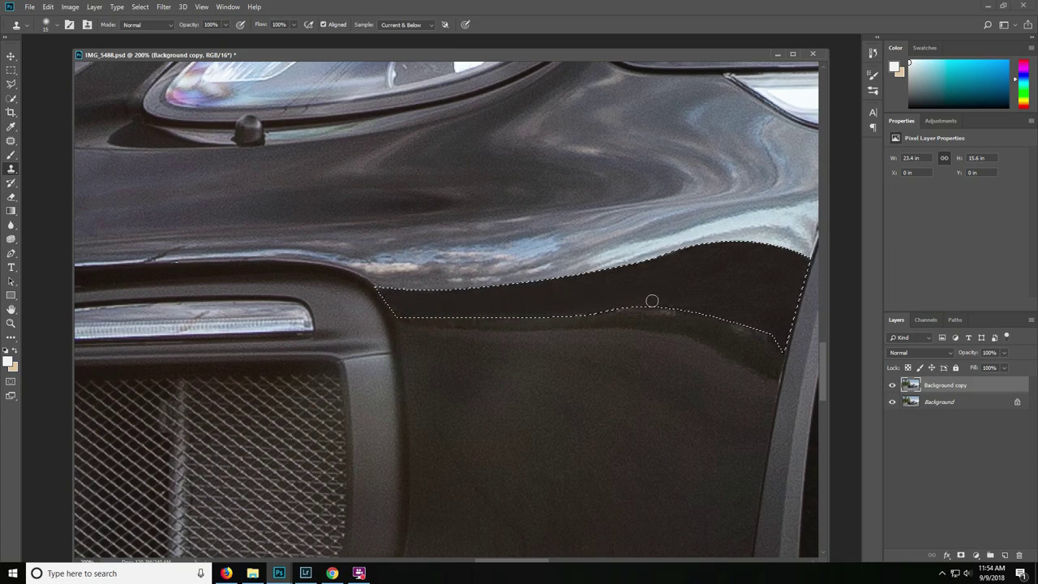
- Compare the retouched bumper with the original by toggling the Background copy layer's visibility
key(ctrl+0)
click(893, 386)
click(893, 386)
click(892, 385)
click(893, 386)
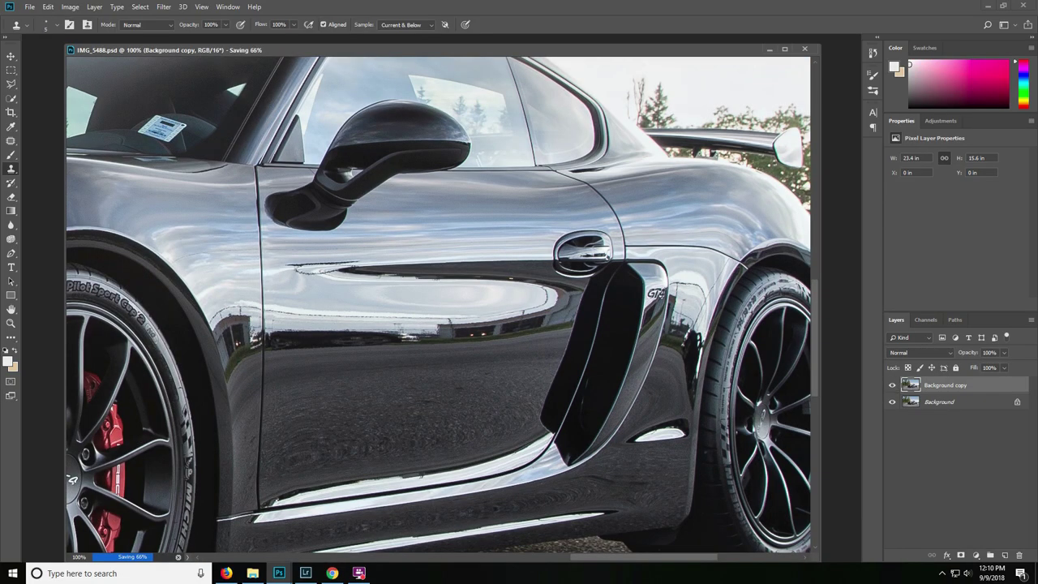
- Clone and paint out the thin dark lines around the pointed tip of the dark reflection on the door
key(ctrl+plus)
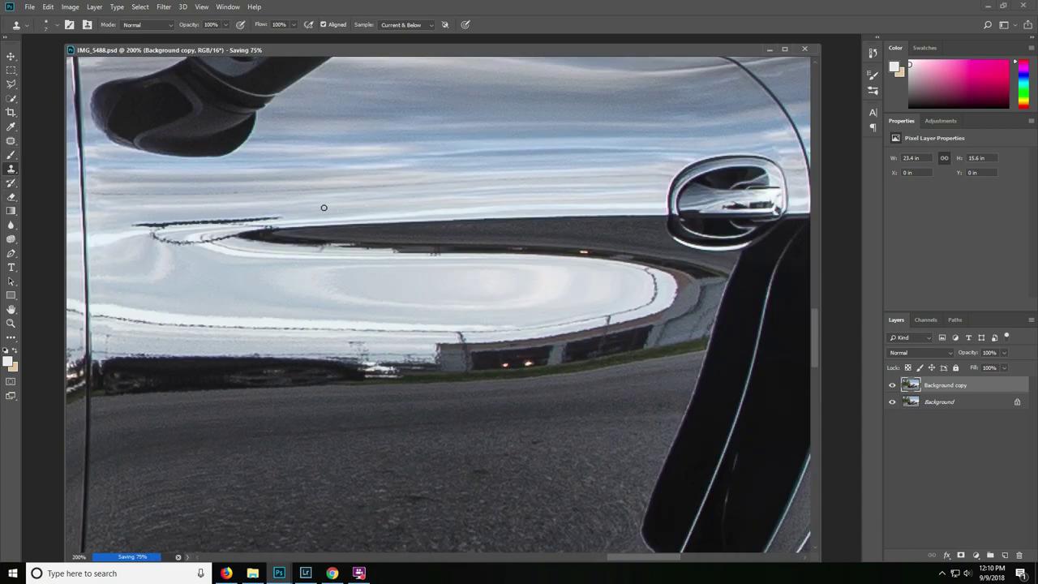
drag(288, 213, 217, 219)
mouse_move(138, 222)
mouse_down()
mouse_move(219, 220)
mouse_move(172, 241)
mouse_move(213, 240)
mouse_up()
alt+click(139, 240)
alt+click(241, 215)
drag(274, 226, 253, 223)
key(b)
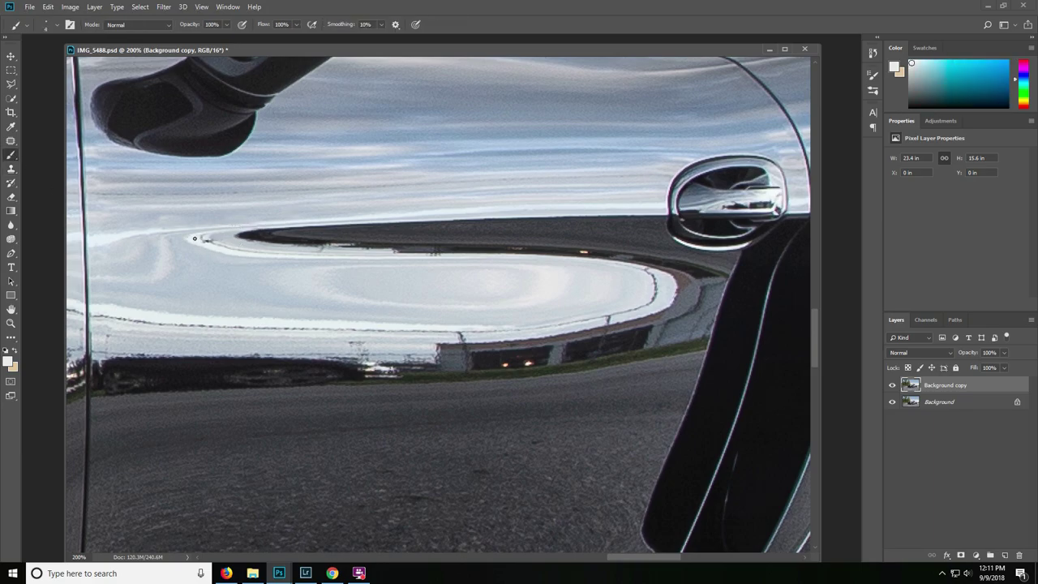
alt+click(216, 239)
- Clone out the power line and poles along the lower and rear edges of the door's bright oval reflection
key(s)
drag(195, 324, 220, 326)
drag(158, 323, 126, 319)
alt+click(170, 322)
mouse_move(216, 325)
mouse_down()
mouse_move(257, 326)
mouse_move(246, 326)
mouse_up()
click(12, 159)
click(12, 156)
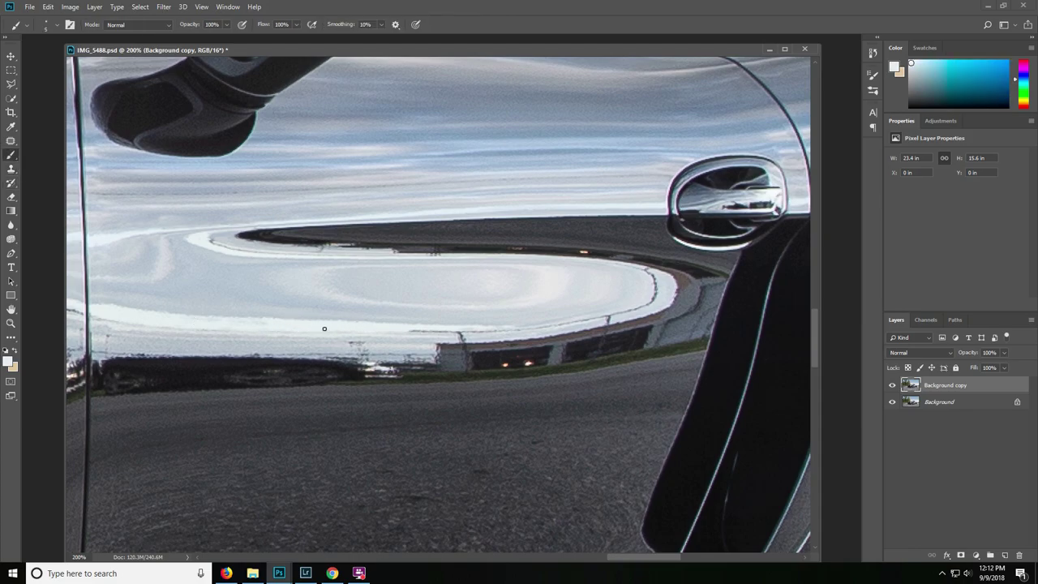
key(s)
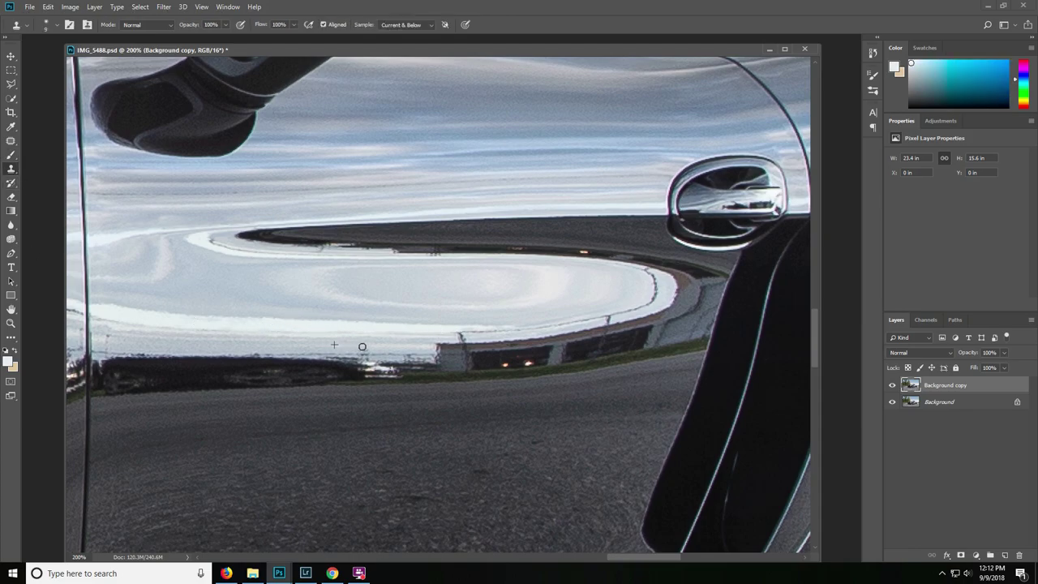
mouse_move(459, 332)
mouse_down()
mouse_move(517, 331)
mouse_move(539, 316)
mouse_move(564, 323)
mouse_move(655, 296)
mouse_move(616, 267)
mouse_up()
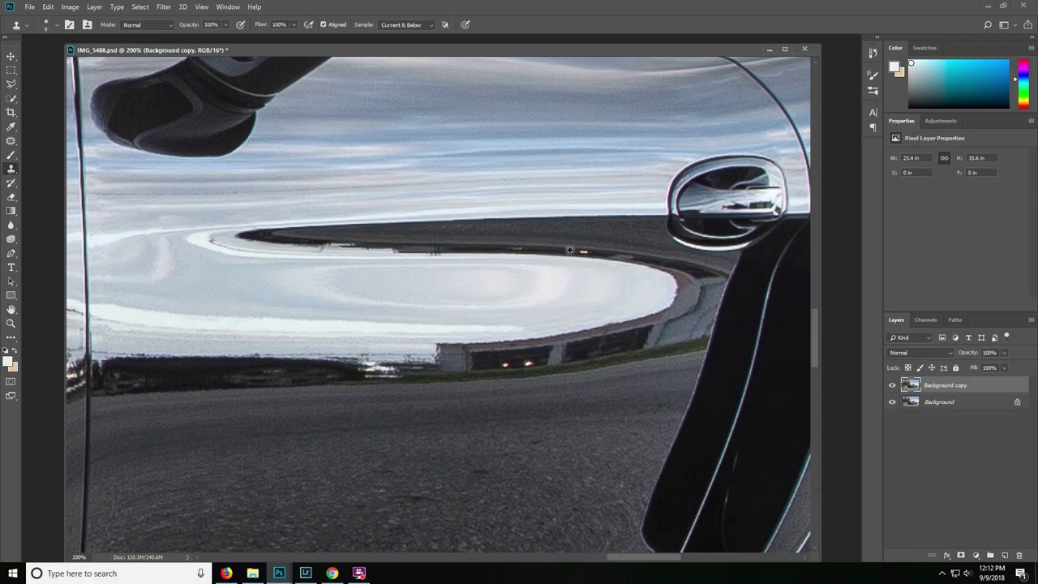
- Clone out the thin line reflections on the front fender and beside the door seam
drag(630, 557, 608, 562)
mouse_move(278, 300)
mouse_down()
mouse_move(307, 312)
mouse_move(269, 313)
mouse_move(268, 322)
mouse_up()
alt+click(401, 323)
alt+click(251, 303)
mouse_move(136, 212)
mouse_down()
mouse_move(304, 192)
mouse_move(671, 185)
mouse_up()
- Draw a closed Pen path around the building reflection on the fender behind the front wheel and turn it into a selection
click(11, 253)
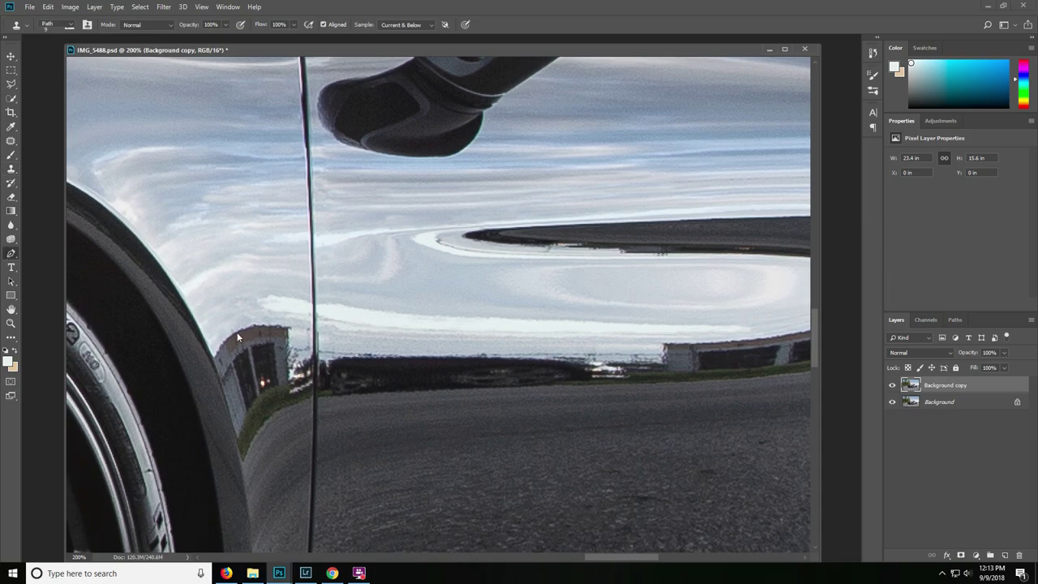
click(209, 352)
drag(236, 443, 240, 457)
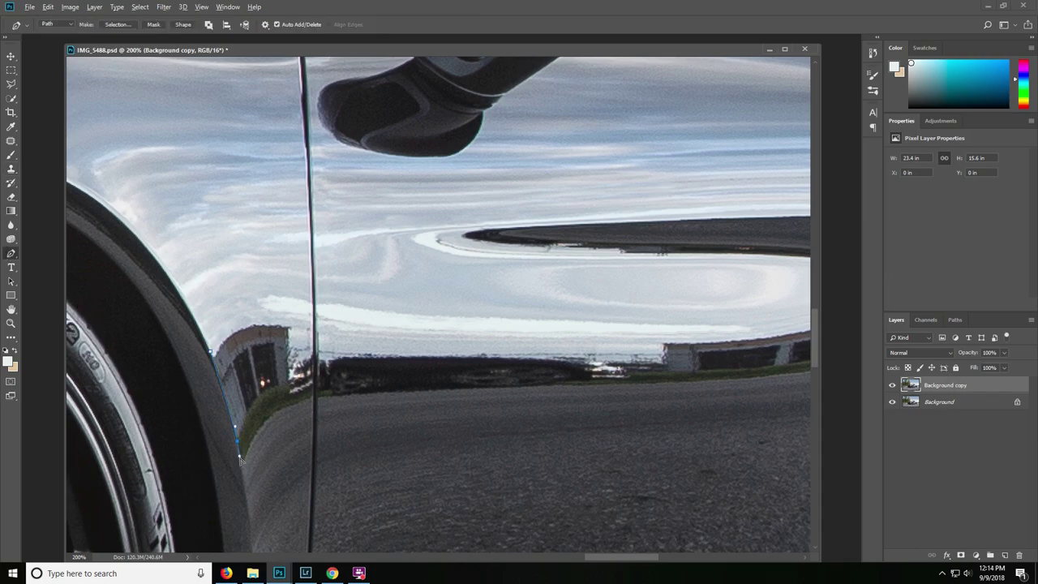
drag(312, 377, 362, 373)
click(312, 325)
drag(214, 346, 197, 383)
click(211, 352)
right_click(233, 350)
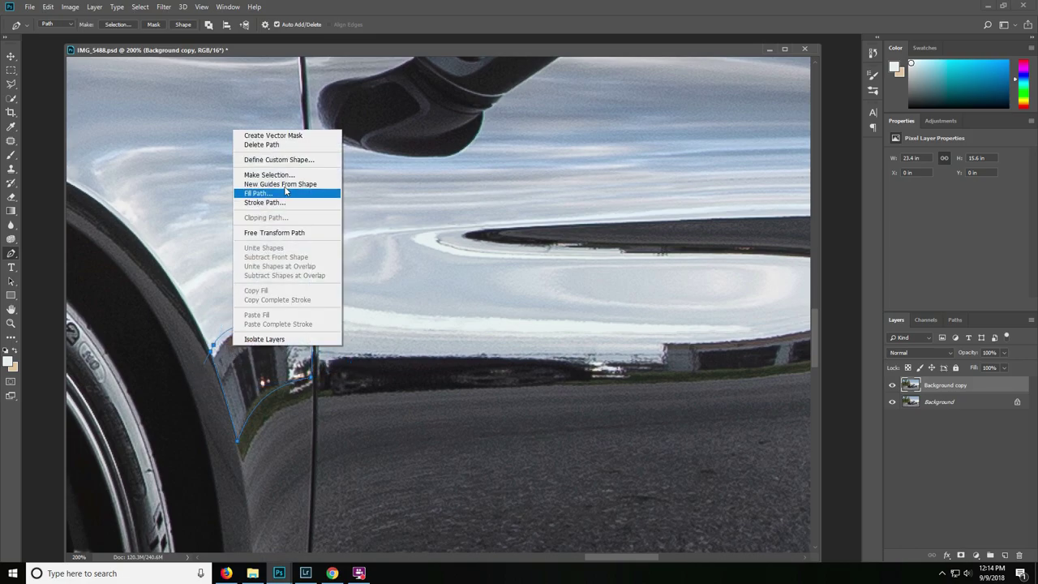
click(280, 175)
key(Return)
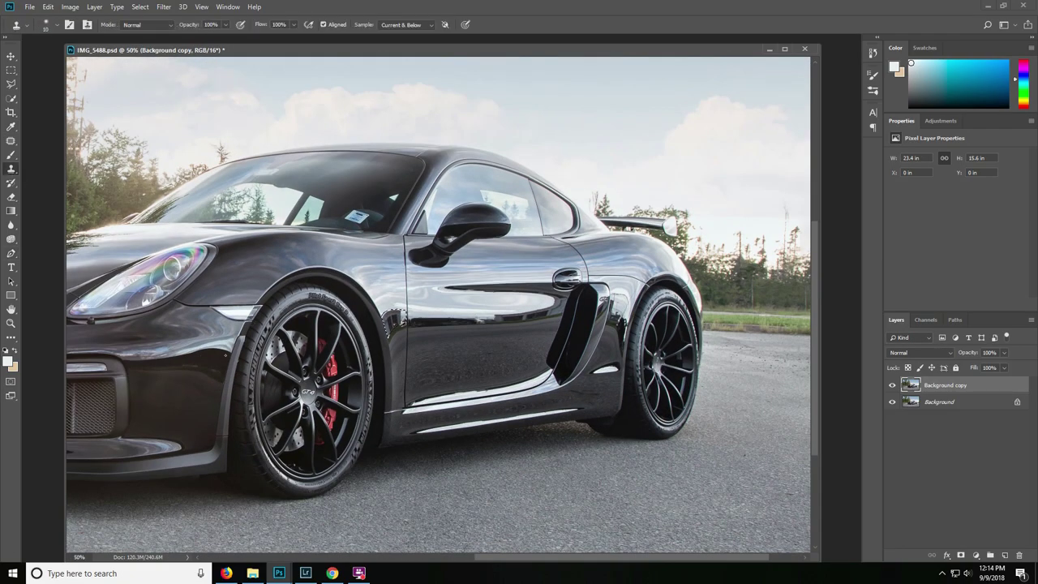
- Clone dark paint over the building reflection inside the fender selection with a larger brush and deselect it
key(bracketright)
key(bracketright)
key(bracketright)
key(bracketright)
key(bracketright)
mouse_move(395, 315)
mouse_down()
mouse_move(410, 316)
mouse_move(402, 322)
mouse_up()
key(ctrl+plus)
key(ctrl+plus)
key(ctrl+plus)
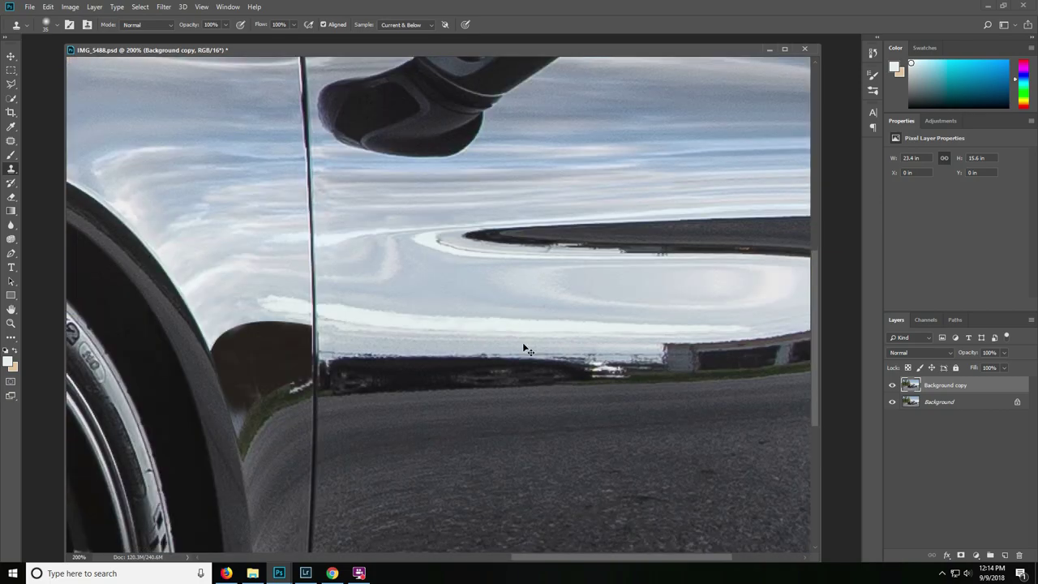
alt+click(267, 350)
mouse_move(256, 333)
mouse_down()
mouse_move(243, 333)
mouse_move(258, 330)
mouse_move(231, 359)
mouse_move(262, 382)
mouse_move(224, 352)
mouse_move(236, 395)
mouse_move(255, 394)
mouse_move(243, 400)
mouse_move(268, 364)
mouse_move(239, 430)
mouse_move(239, 364)
mouse_move(308, 424)
mouse_move(302, 357)
mouse_move(274, 332)
mouse_move(291, 373)
mouse_up()
key(ctrl+d)
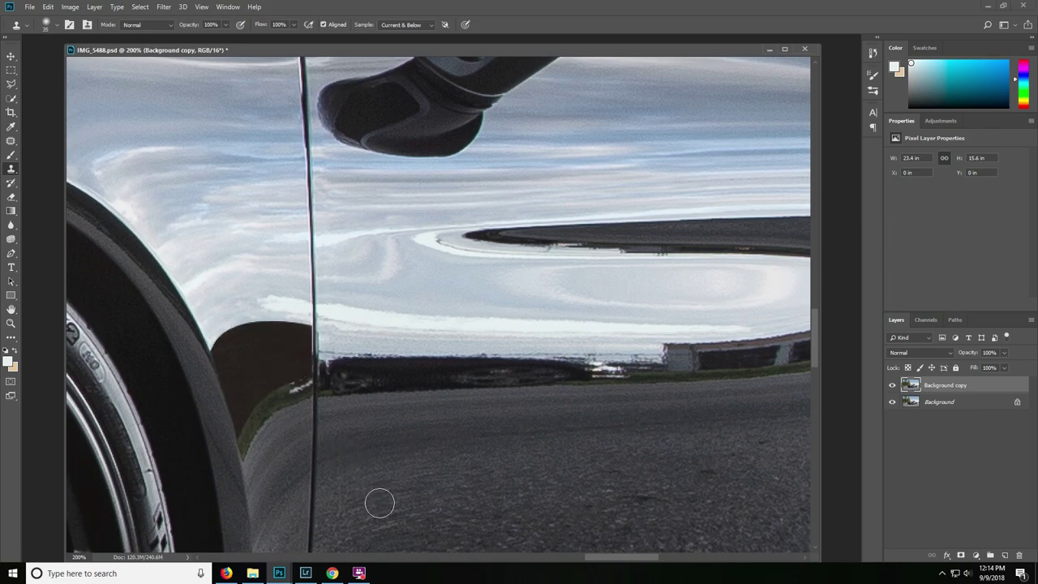
- Clone out the light remnants above the grass reflection beside the front door seam with a smaller brush
key(ctrl+0)
scroll(379, 501, up, 4)
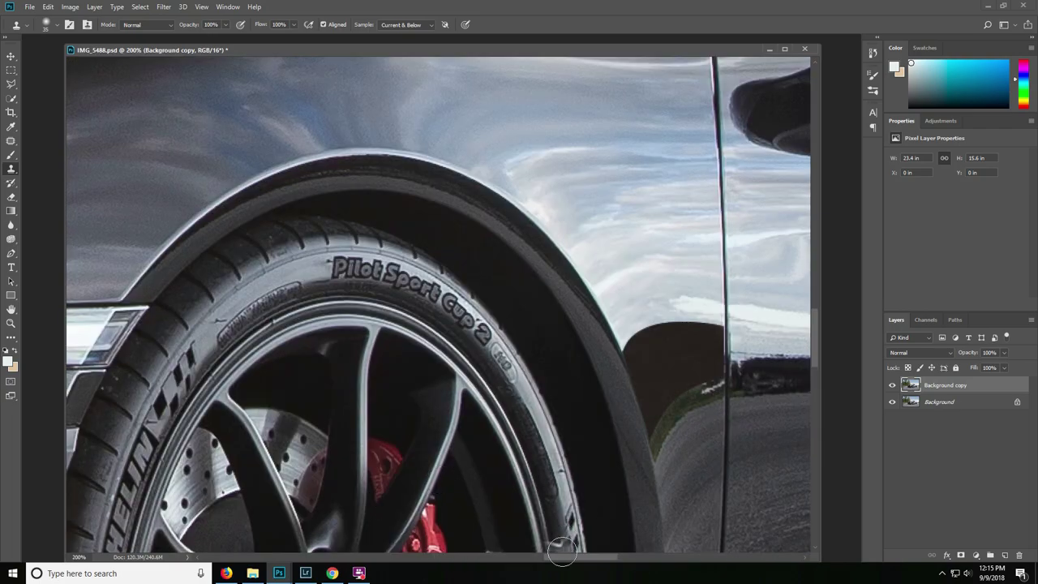
drag(576, 558, 603, 559)
key(bracketleft)
key(bracketleft)
key(bracketleft)
key(bracketleft)
alt+click(426, 405)
click(449, 393)
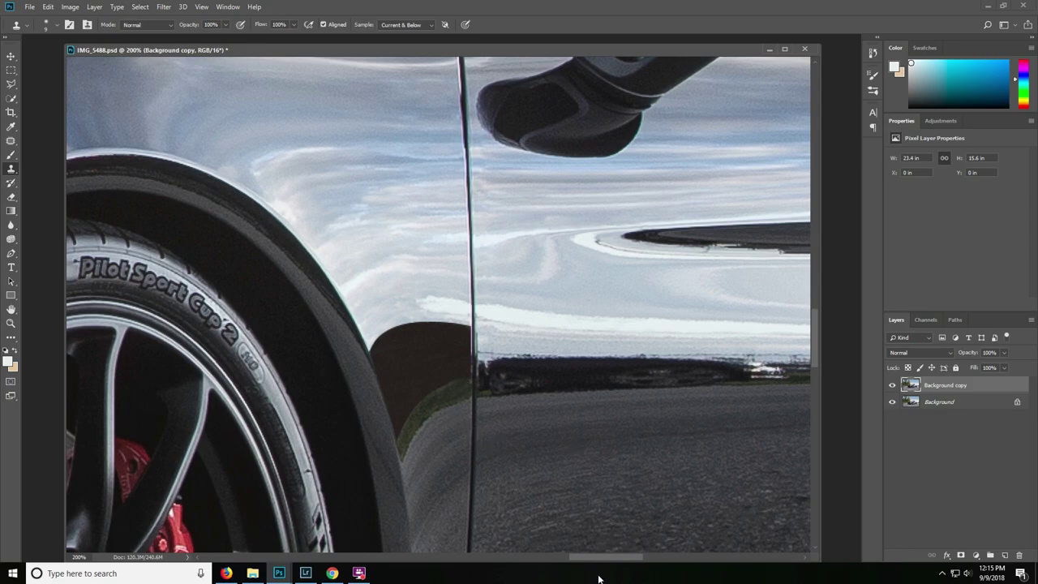
- Start a Pen path from the front door seam around the bright oval and along the dark pointed reflection on the door
drag(606, 558, 629, 559)
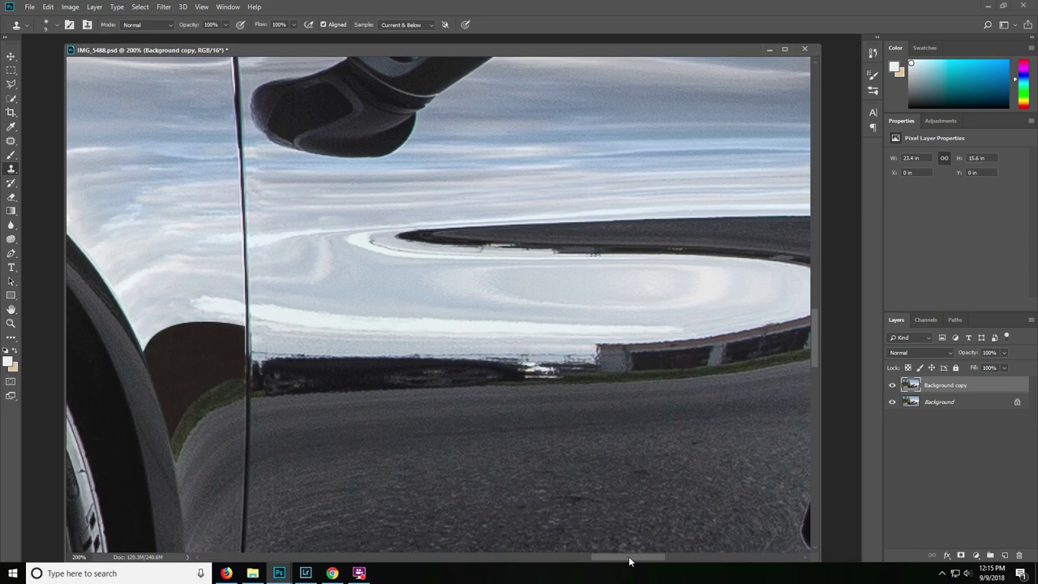
key(ctrl+minus)
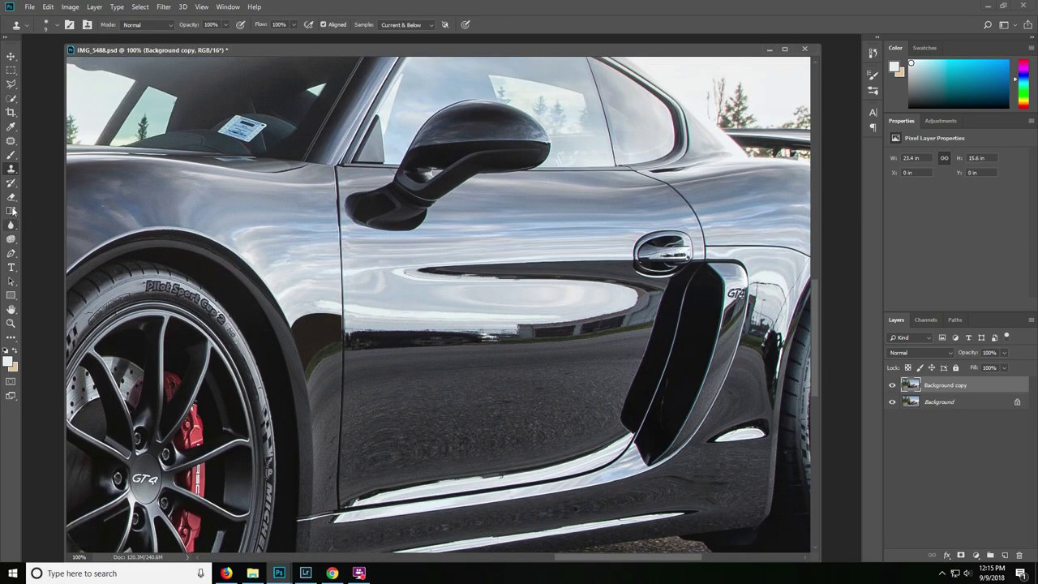
click(10, 253)
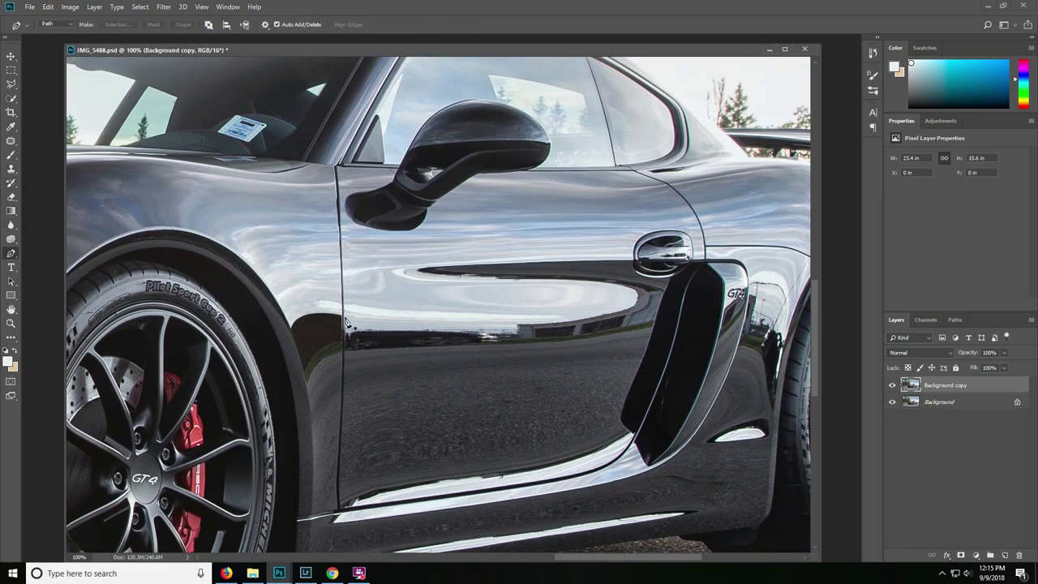
click(344, 316)
drag(580, 315, 510, 277)
drag(433, 274, 424, 272)
drag(514, 263, 595, 268)
click(595, 269)
click(653, 286)
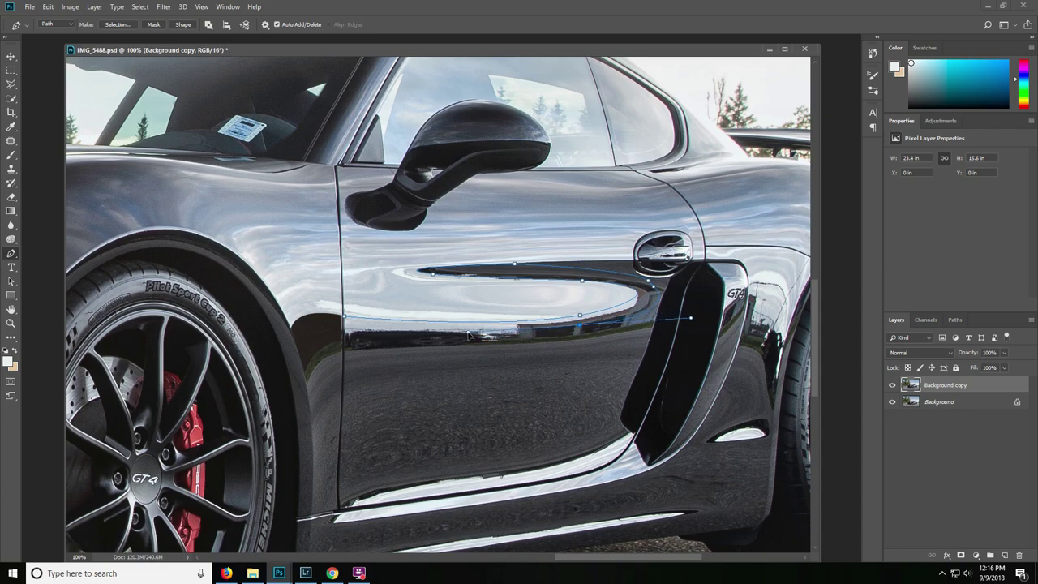
click(716, 320)
click(484, 327)
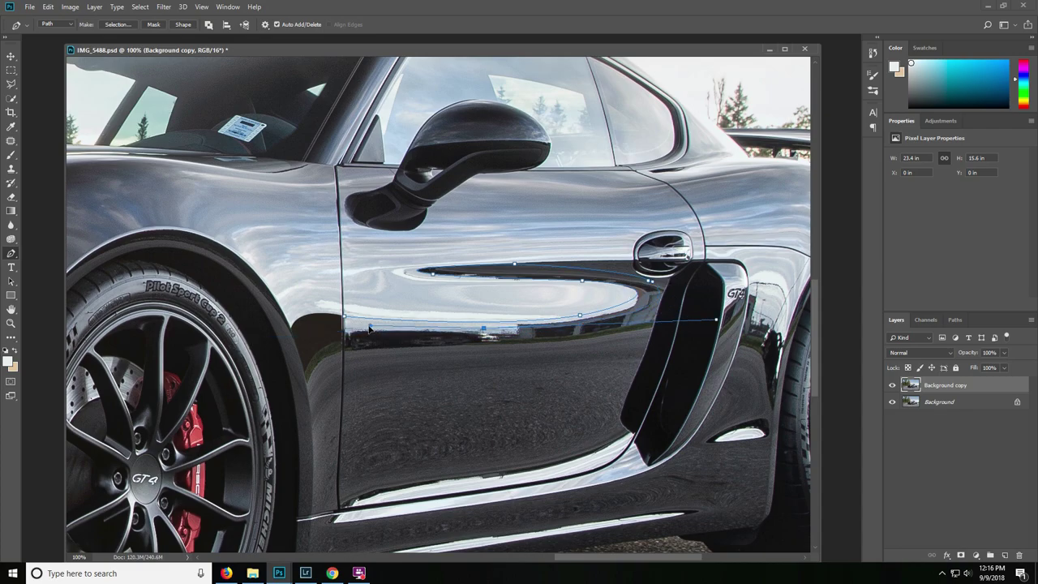
key(ctrl+alt+z)
key(ctrl+alt+z)
- Complete the door path beneath the building and treeline reflections back to the door seam and turn it into a selection
drag(589, 333, 489, 351)
click(490, 342)
click(346, 351)
right_click(367, 327)
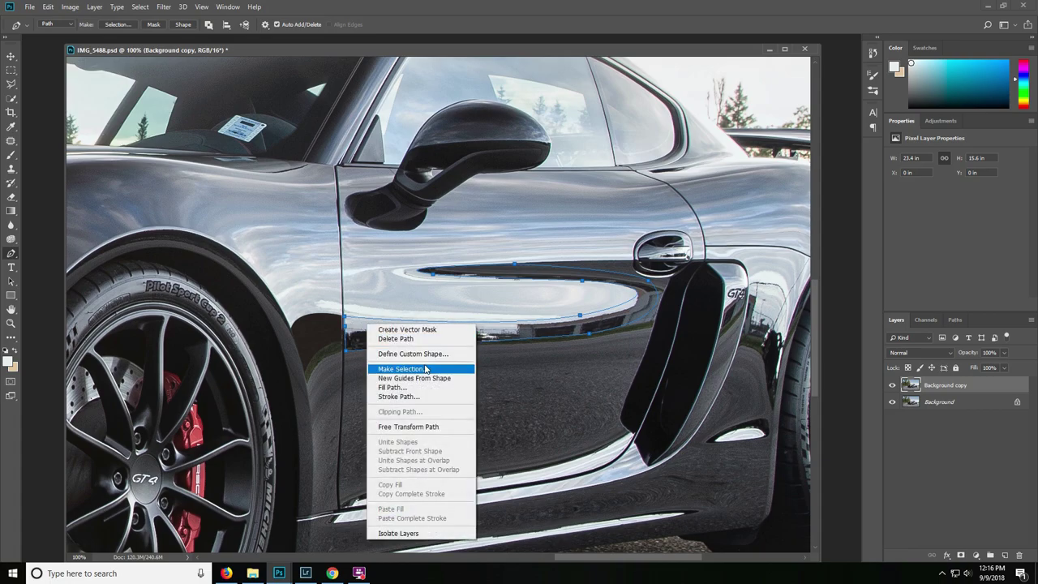
click(425, 366)
click(575, 152)
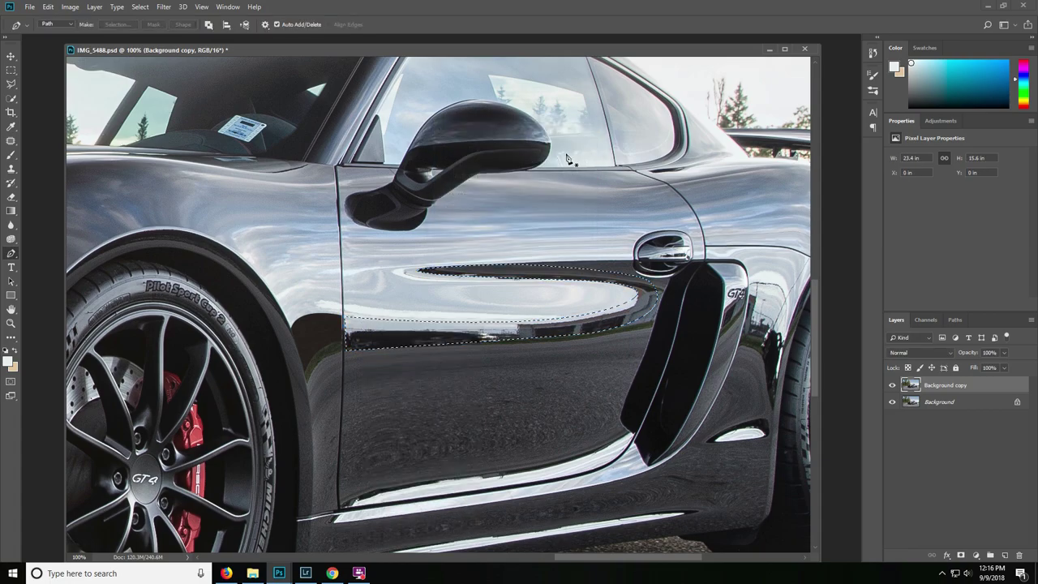
- Clone dark paint over the reflections inside the door selection with a larger brush, sampling from the dark fender patch
click(10, 168)
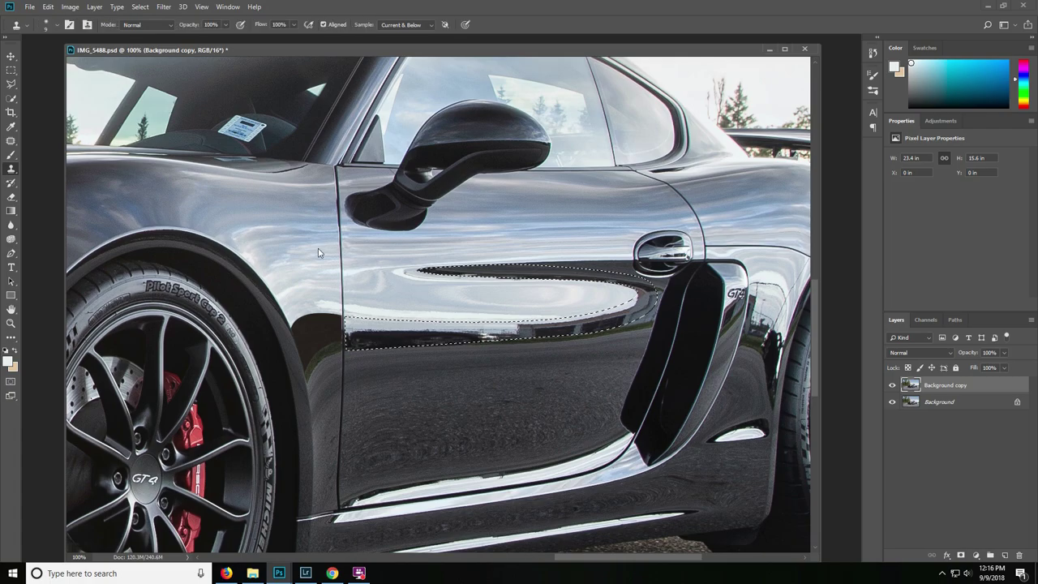
key(bracketright)
key(bracketright)
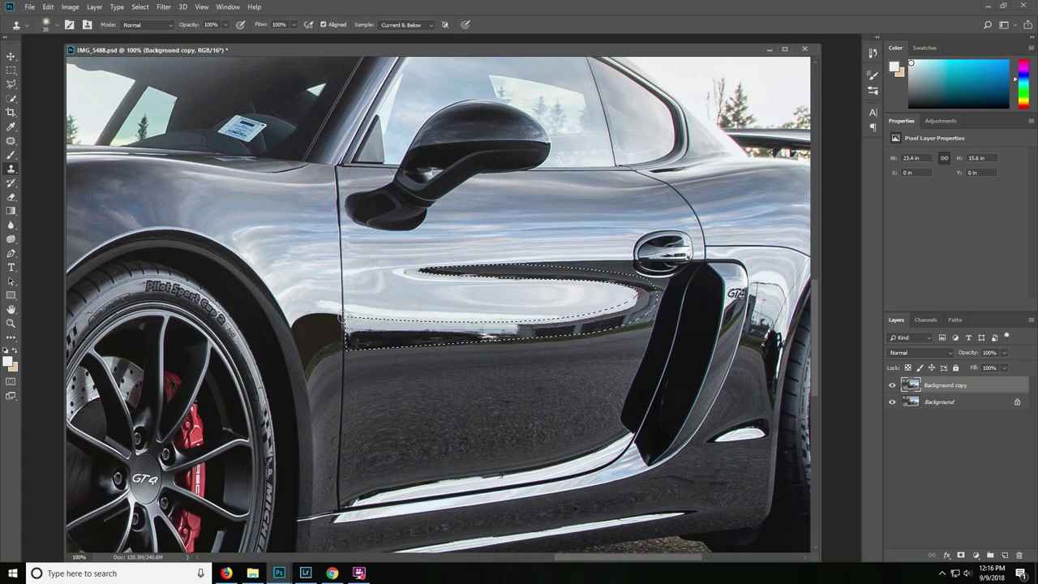
alt+click(320, 330)
mouse_move(353, 331)
mouse_down()
mouse_move(315, 331)
mouse_move(378, 333)
mouse_move(378, 343)
mouse_move(398, 337)
mouse_move(328, 333)
mouse_move(391, 326)
mouse_move(317, 331)
mouse_move(399, 328)
mouse_move(376, 340)
mouse_move(390, 330)
mouse_move(364, 334)
mouse_move(453, 332)
mouse_move(430, 339)
mouse_move(393, 333)
mouse_move(440, 334)
mouse_up()
alt+click(316, 331)
alt+click(384, 329)
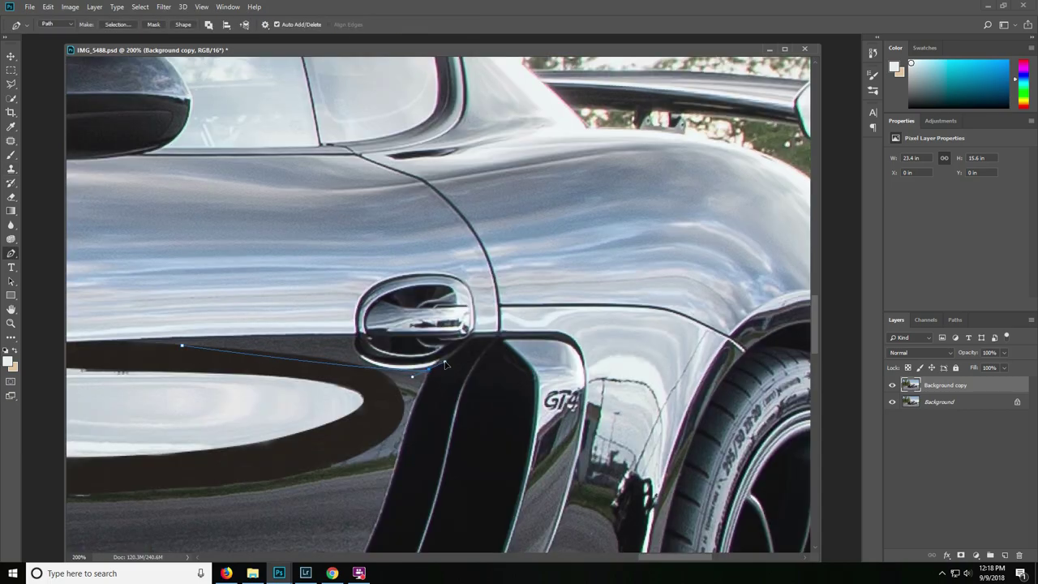
- Complete the Pen path around the grey gap between the dark band, door handle and side vent, and turn it into a selection
drag(398, 453, 383, 509)
mouse_move(139, 492)
mouse_down()
mouse_move(73, 496)
mouse_move(325, 476)
mouse_move(390, 460)
mouse_up()
click(462, 427)
click(462, 390)
click(279, 346)
right_click(345, 365)
click(423, 185)
key(Return)
- Clone dark paint over the selected gap beside the side vent with a smaller brush, then clear the selection
key(s)
key(bracketleft)
key(bracketleft)
key(bracketleft)
key(bracketleft)
alt+click(359, 461)
mouse_move(415, 461)
mouse_down()
mouse_move(373, 477)
mouse_move(474, 450)
mouse_move(502, 415)
mouse_move(497, 403)
mouse_move(505, 425)
mouse_move(513, 379)
mouse_move(478, 386)
mouse_up()
drag(451, 365, 507, 378)
alt+click(494, 398)
click(516, 377)
key(ctrl+d)
key(ctrl+minus)
key(ctrl+minus)
key(ctrl+minus)
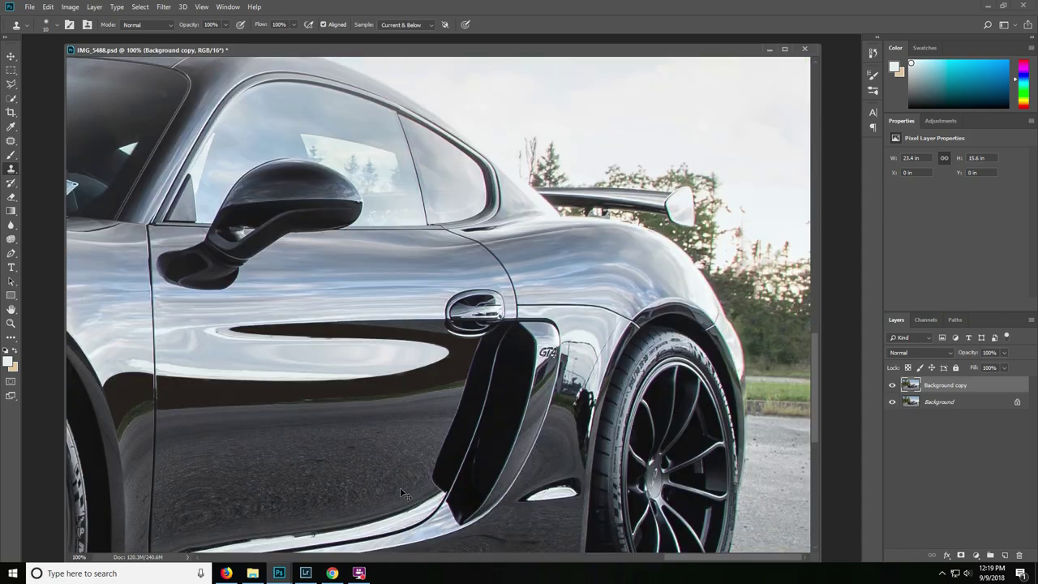
- Clone clean the edges where the dark pointed reflection meets the bright oval on the door, using a small brush
key(])
key(ctrl+plus)
key(ctrl+plus)
key(ctrl+plus)
key(ctrl+plus)
key([)
click(57, 25)
alt+click(348, 381)
mouse_move(345, 369)
mouse_down()
mouse_move(589, 389)
mouse_move(655, 414)
mouse_up()
alt+click(290, 419)
drag(289, 407, 268, 406)
click(600, 558)
alt+click(339, 413)
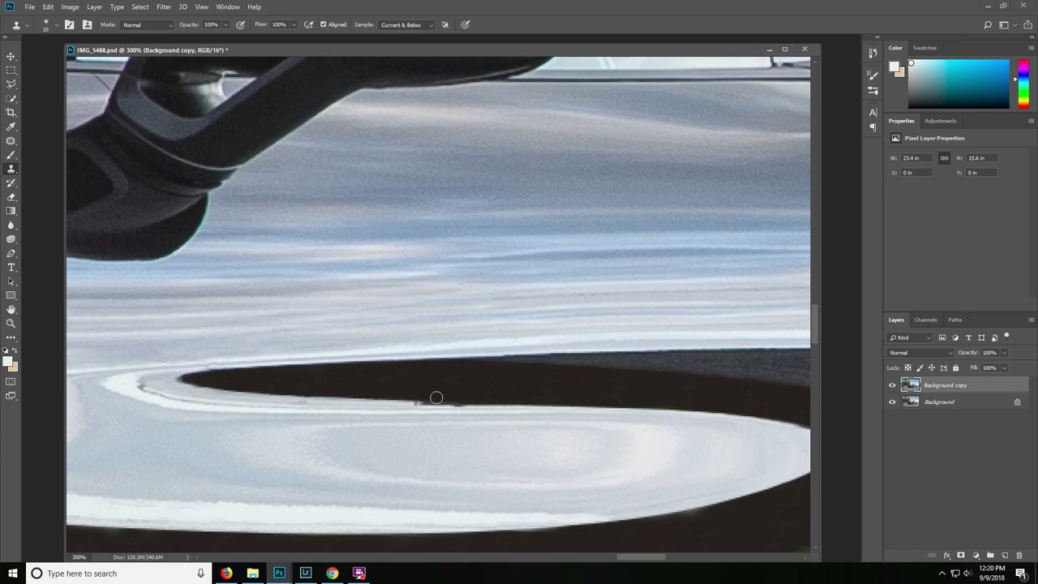
click(418, 401)
key(ctrl+1)
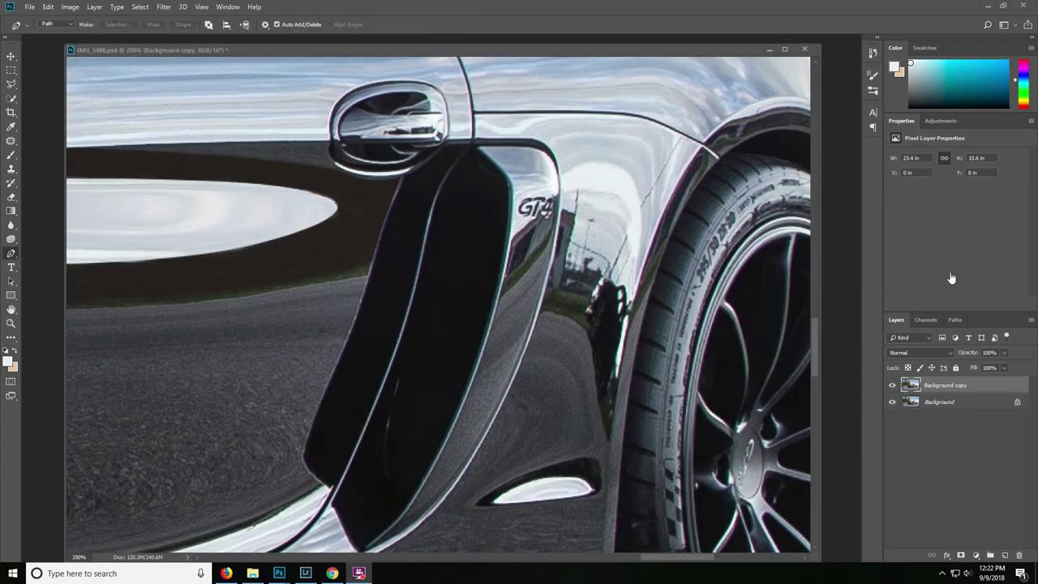
- Outline the building reflection beneath the GT4 badge with a Pen path and make it a selection with a 0.2-pixel feather
click(511, 241)
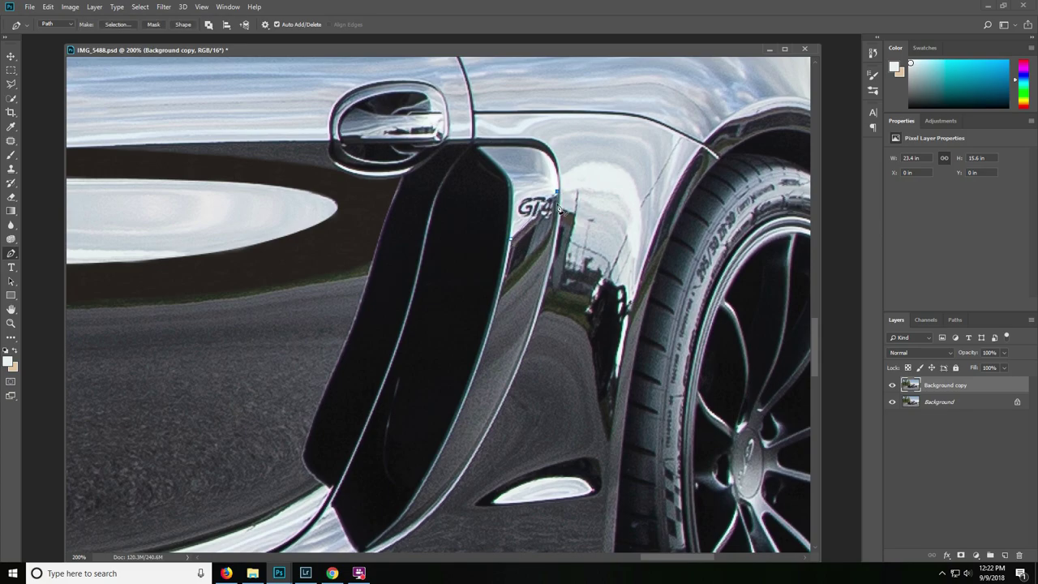
click(532, 265)
click(508, 252)
click(512, 240)
right_click(540, 224)
click(572, 270)
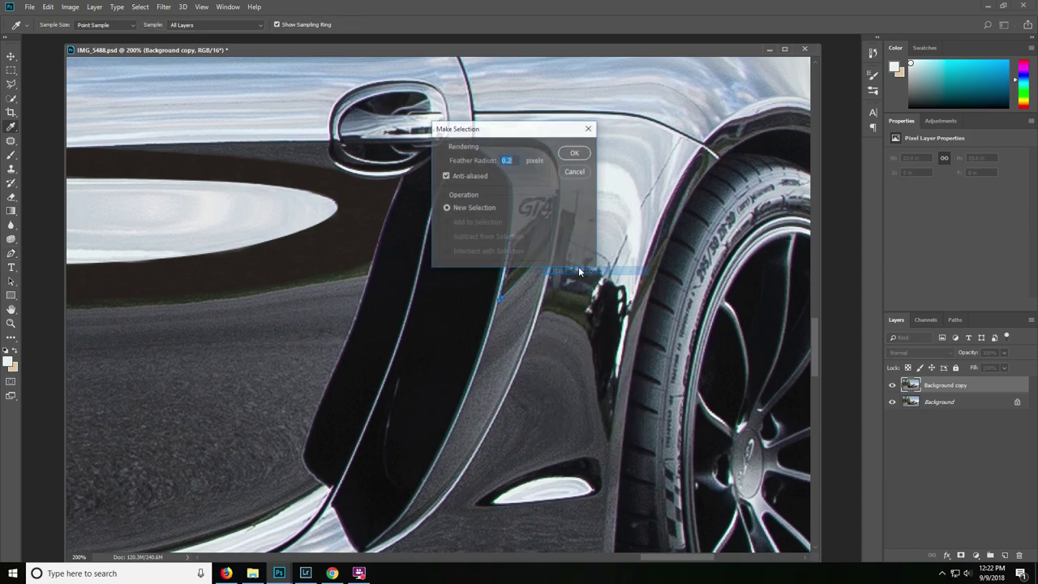
click(574, 153)
- Brush sampled light paint colour over the dark reflection touching the GT4 badge, then clear the selection
key(b)
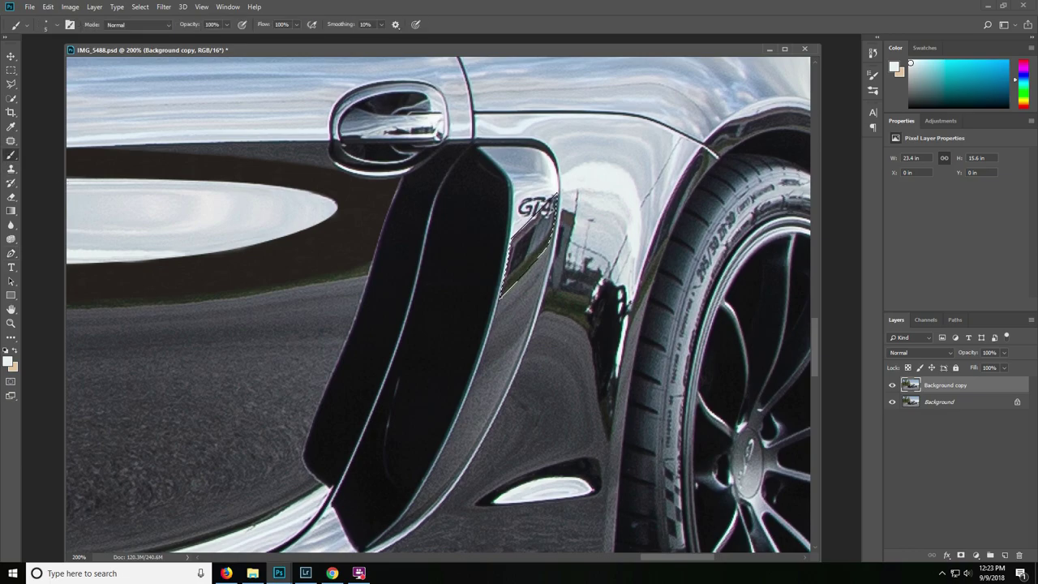
key(ctrl+plus)
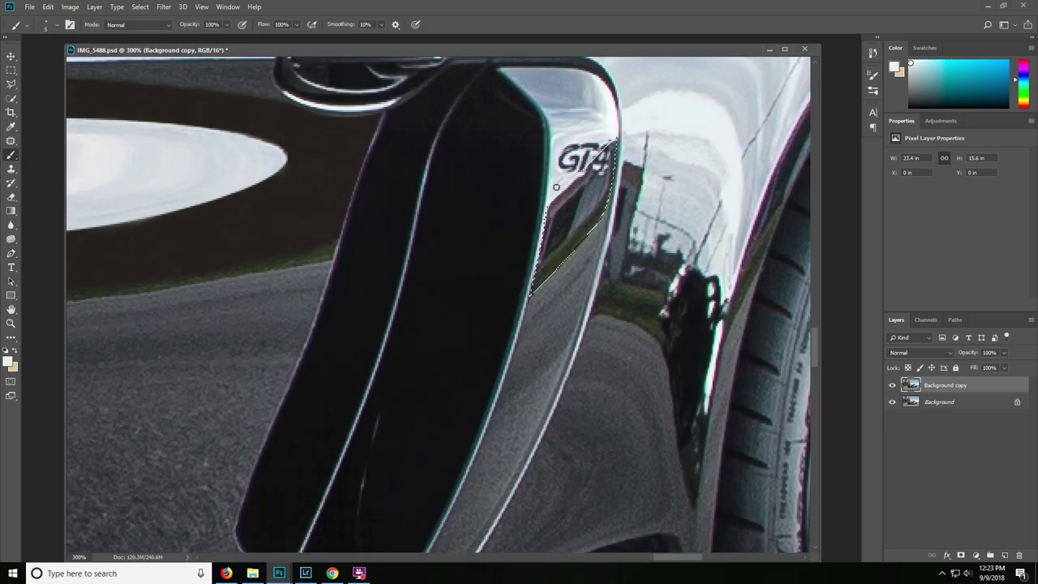
alt+click(605, 136)
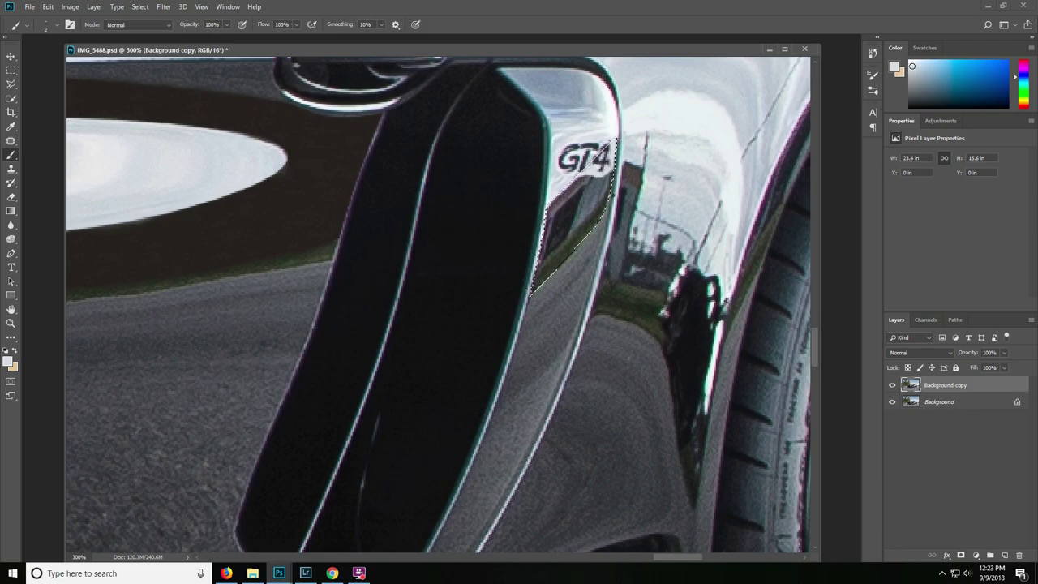
key(ctrl+d)
alt+click(610, 138)
- Draw a curved Pen path around the dark reflection just under the GT4 badge and turn it into a selection
key(p)
click(550, 196)
drag(614, 154, 621, 138)
click(597, 220)
click(570, 227)
right_click(558, 208)
click(582, 253)
key(Return)
- Invert the selection and clone light paint along the edge beneath the GT4 badge, then clear the selection
key(s)
alt+click(562, 181)
click(140, 8)
click(152, 52)
drag(575, 177, 590, 177)
key(ctrl+d)
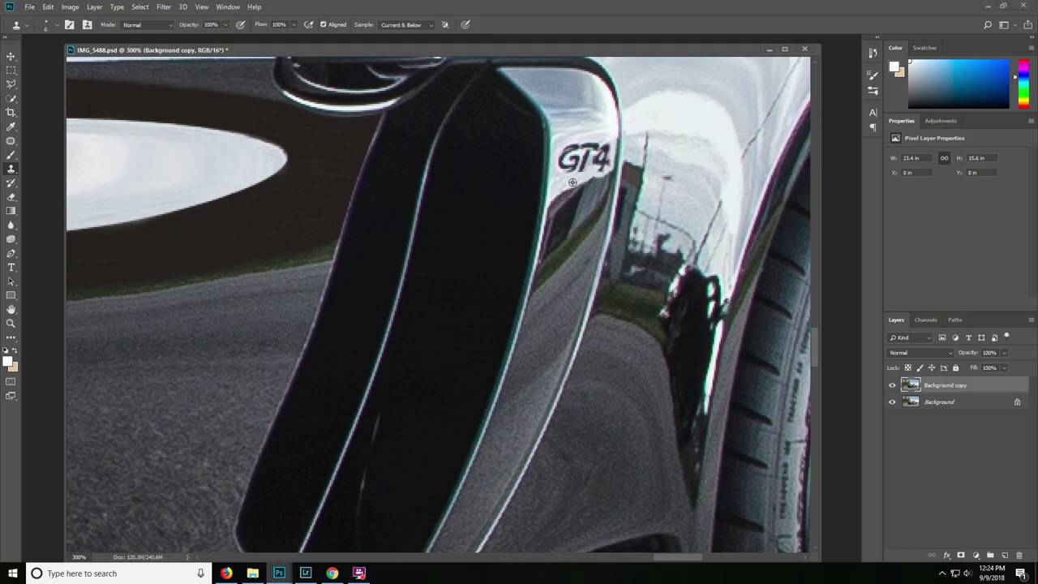
- Trace a new Pen path around the building reflection between the vent and panel edge below the badge, and make it a selection
click(11, 253)
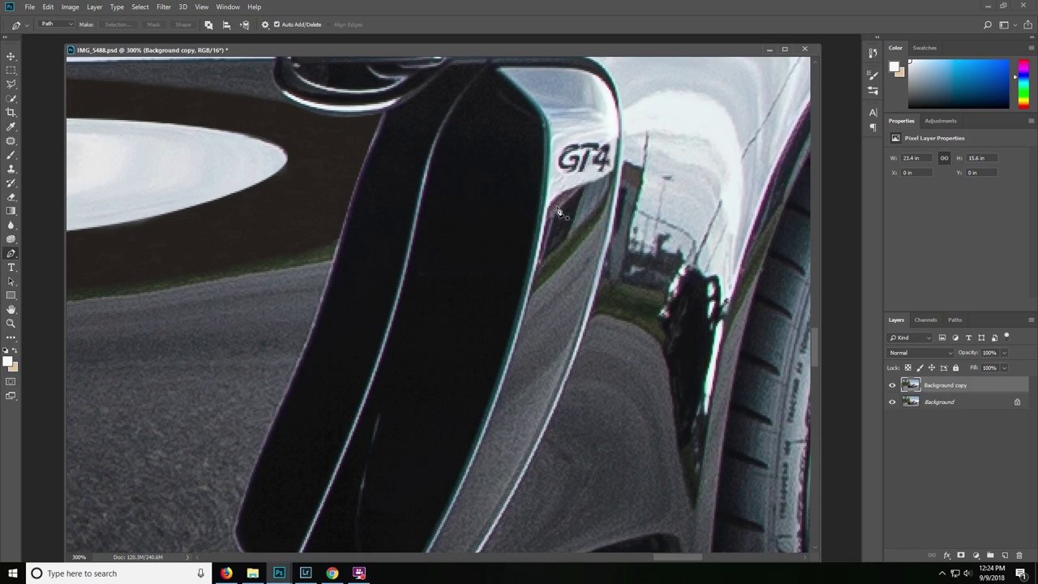
click(614, 158)
click(573, 185)
click(549, 191)
click(538, 259)
right_click(610, 185)
click(640, 227)
key(Return)
- Clone dark door paint over the selected reflection below the GT4 badge and undo the stray dab on the rear fender
scroll(470, 275, down, 4)
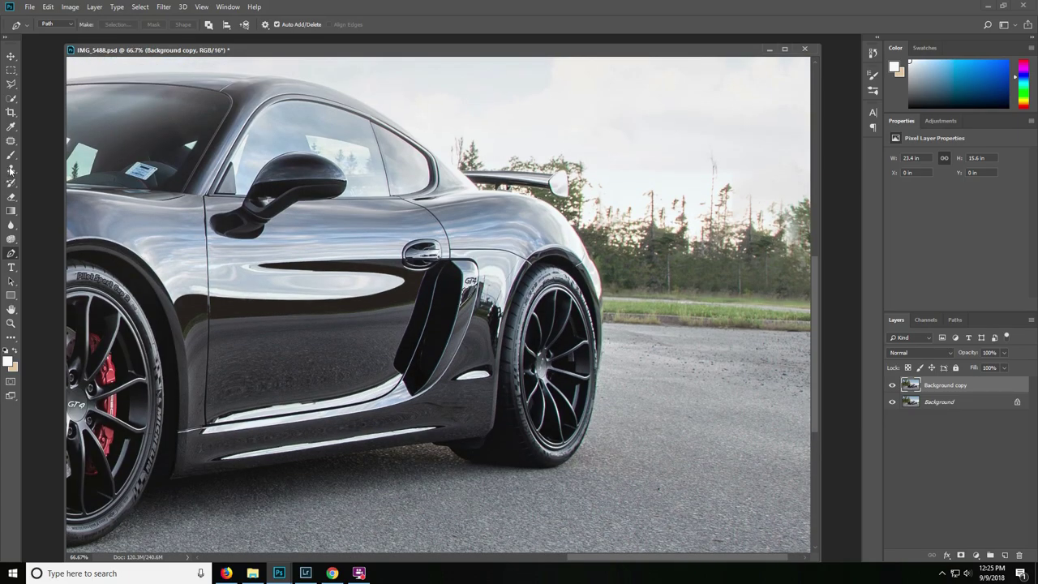
key(s)
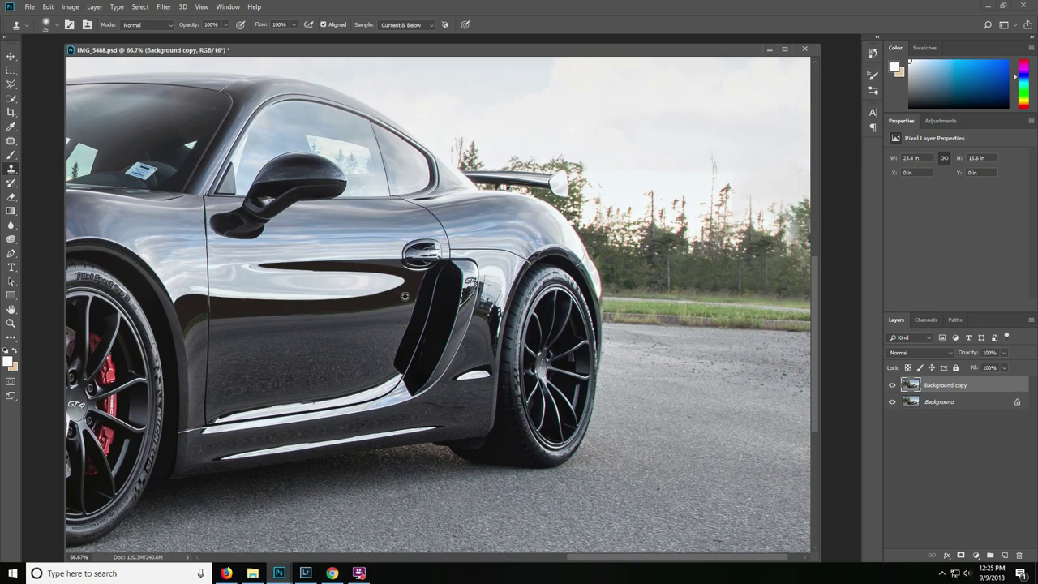
alt+click(398, 296)
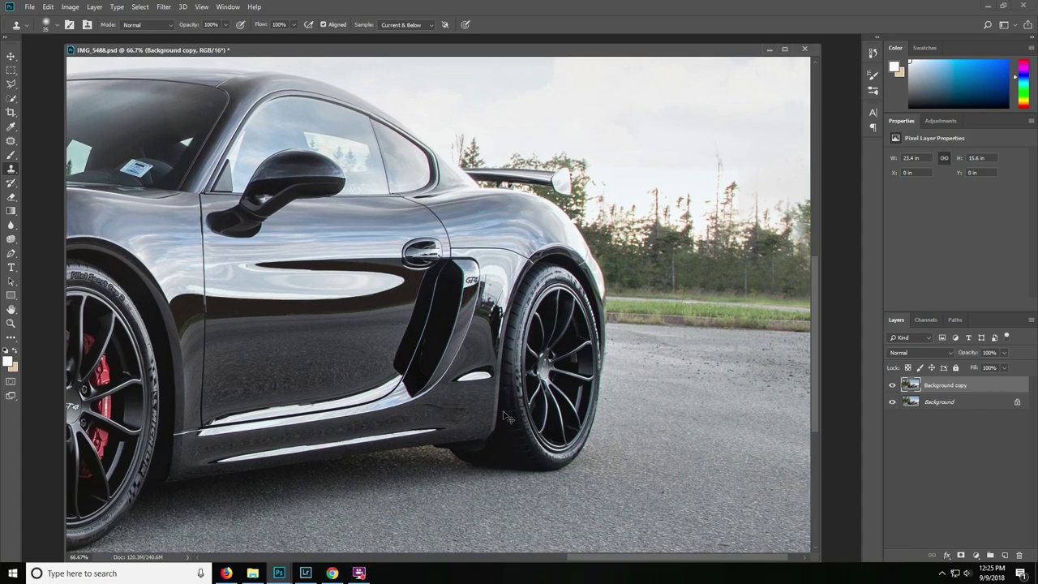
key(ctrl+plus)
key(ctrl+plus)
key(ctrl+plus)
key(ctrl+z)
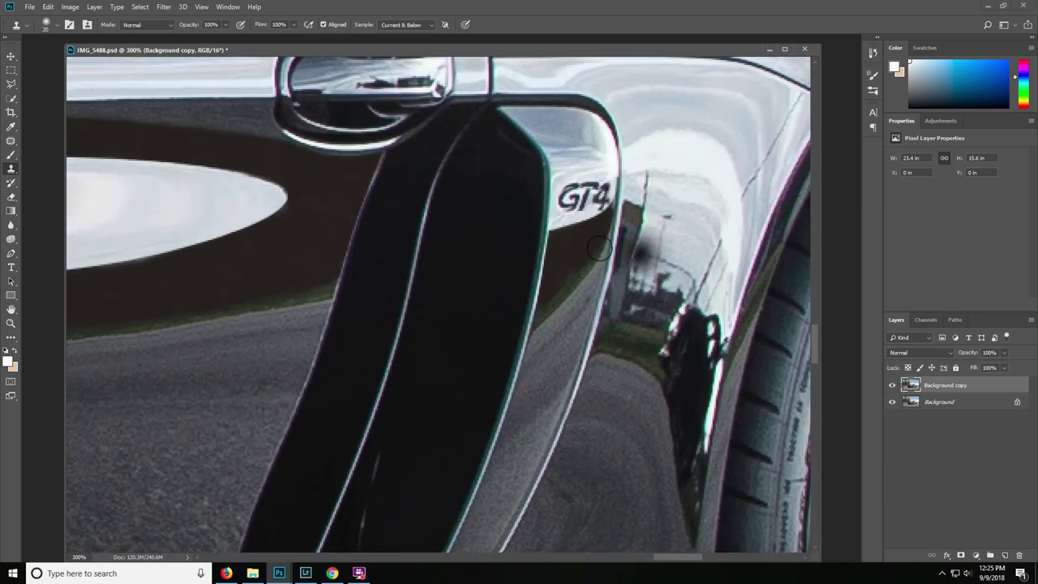
- Touch up the dark patch below the badge with a smaller brush and clone out the pole and power-line reflections on the rear fender
key(bracketleft)
key(bracketleft)
key(bracketleft)
key(bracketleft)
key(bracketleft)
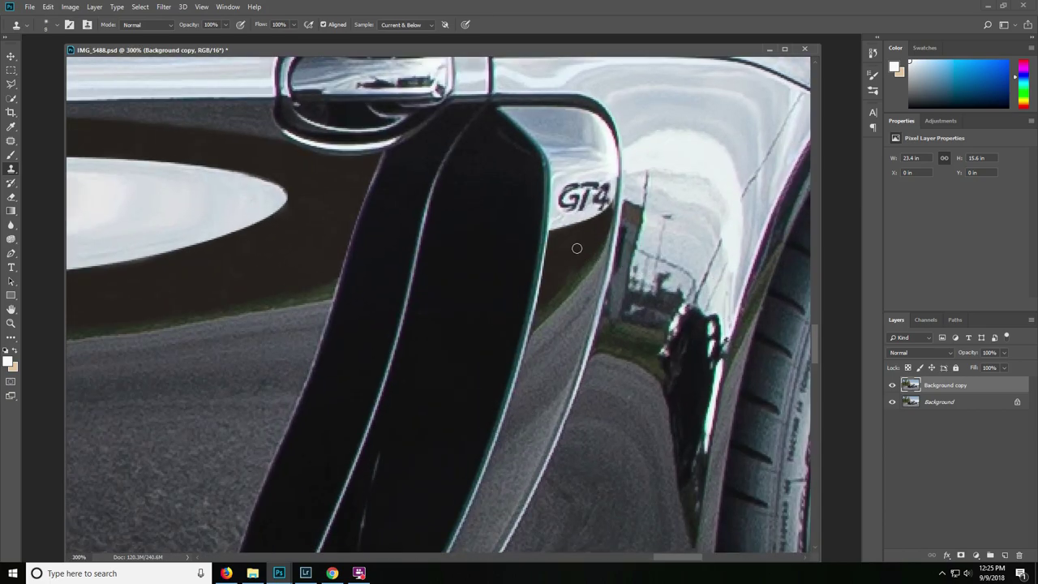
alt+click(564, 251)
mouse_move(569, 267)
mouse_down()
mouse_move(565, 275)
mouse_move(571, 266)
mouse_up()
mouse_move(649, 178)
mouse_down()
mouse_move(670, 246)
mouse_move(717, 243)
mouse_move(709, 281)
mouse_up()
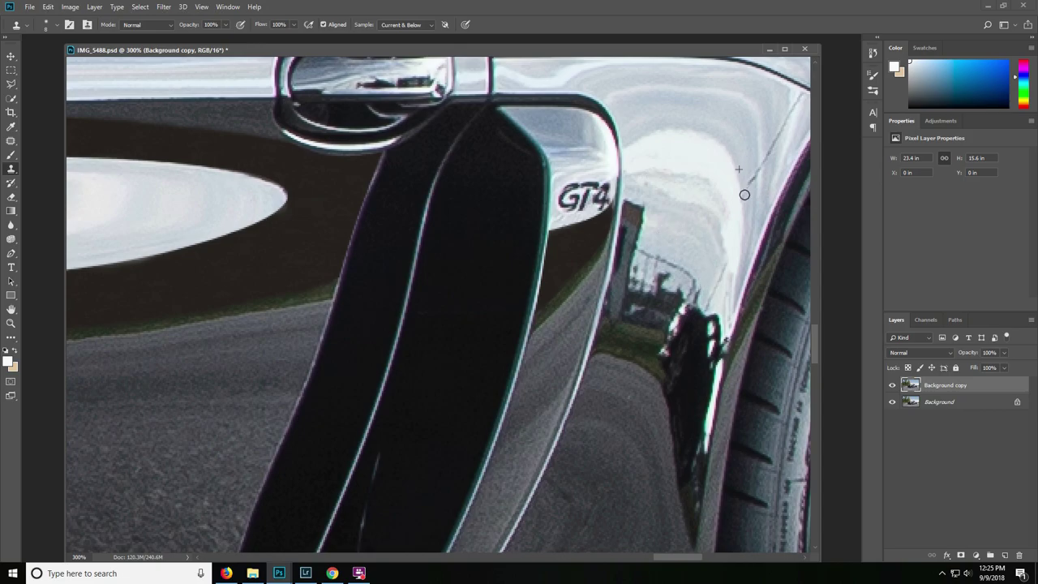
drag(722, 233, 608, 283)
- Touch up the rear fender with sampled paint colours and clone over the top of the building reflection beside the panel edge
key(b)
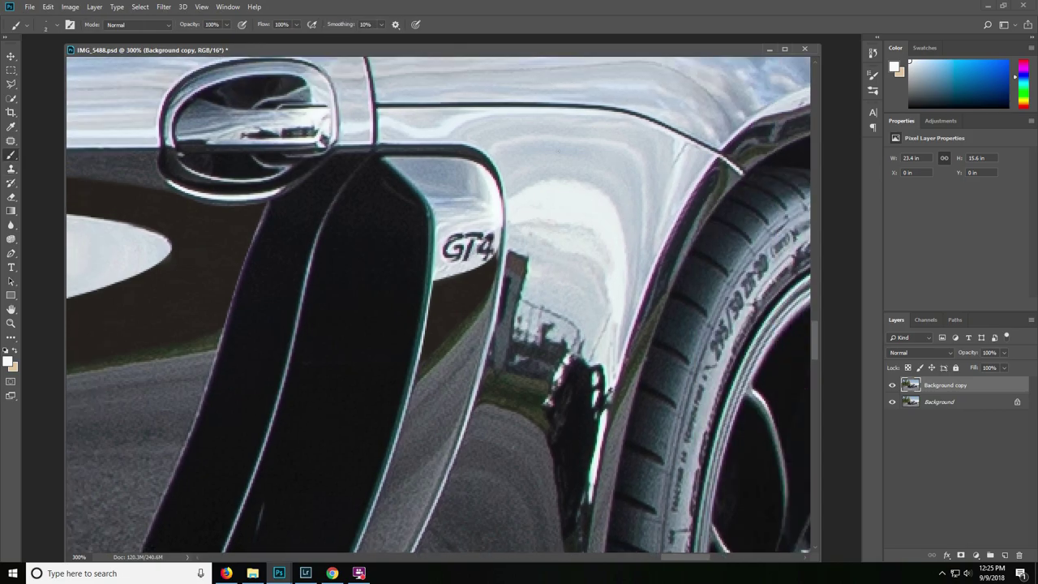
alt+click(683, 146)
alt+click(678, 149)
alt+click(532, 232)
alt+click(526, 217)
alt+click(611, 302)
key(s)
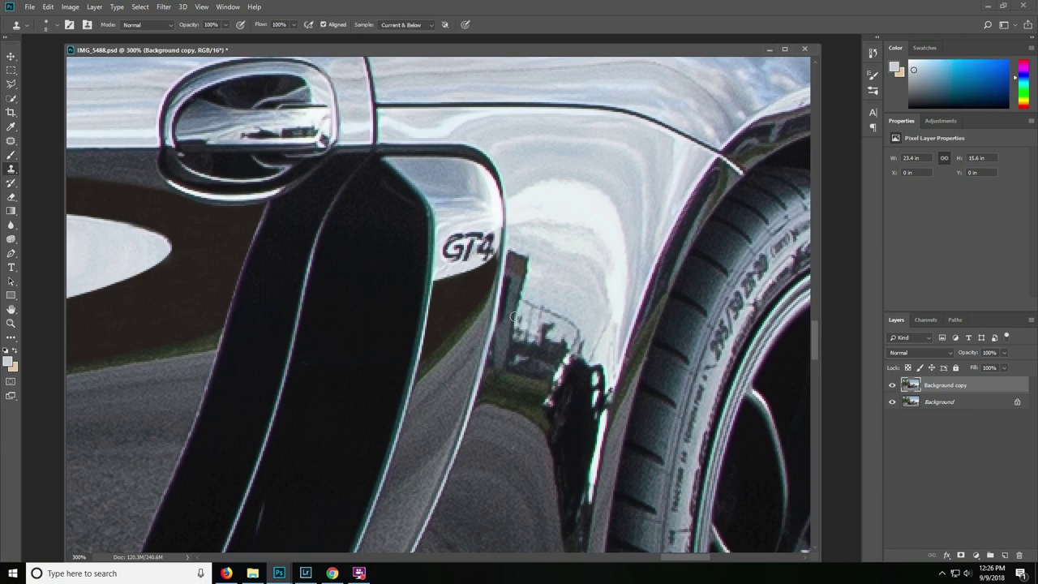
mouse_move(525, 258)
mouse_down()
mouse_move(521, 288)
mouse_move(514, 248)
mouse_move(509, 288)
mouse_up()
- Outline the building, fence and person reflections on the rear fender with a Pen path and turn it into a selection
key(ctrl+minus)
key(p)
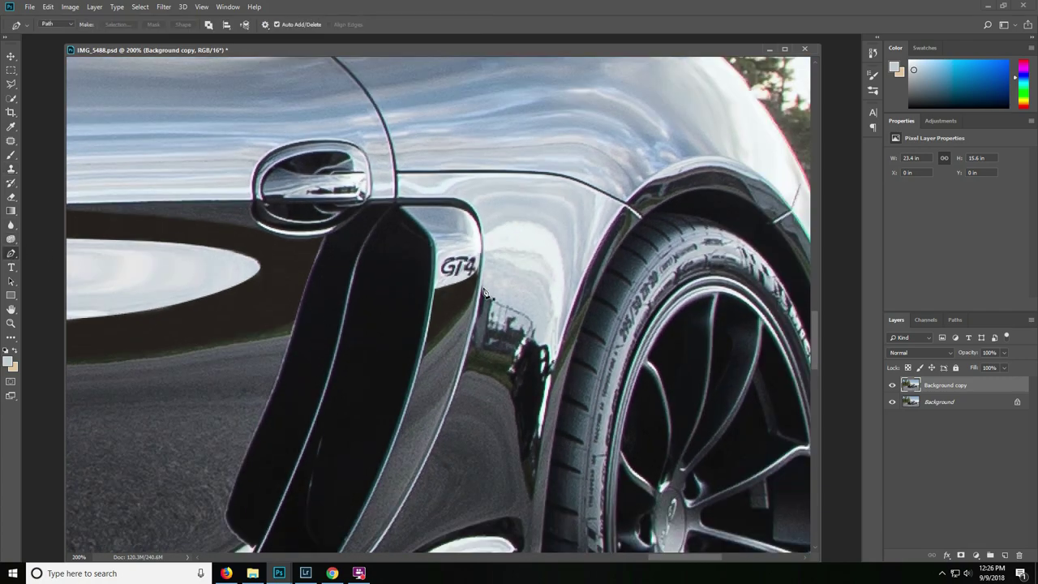
drag(524, 309, 546, 317)
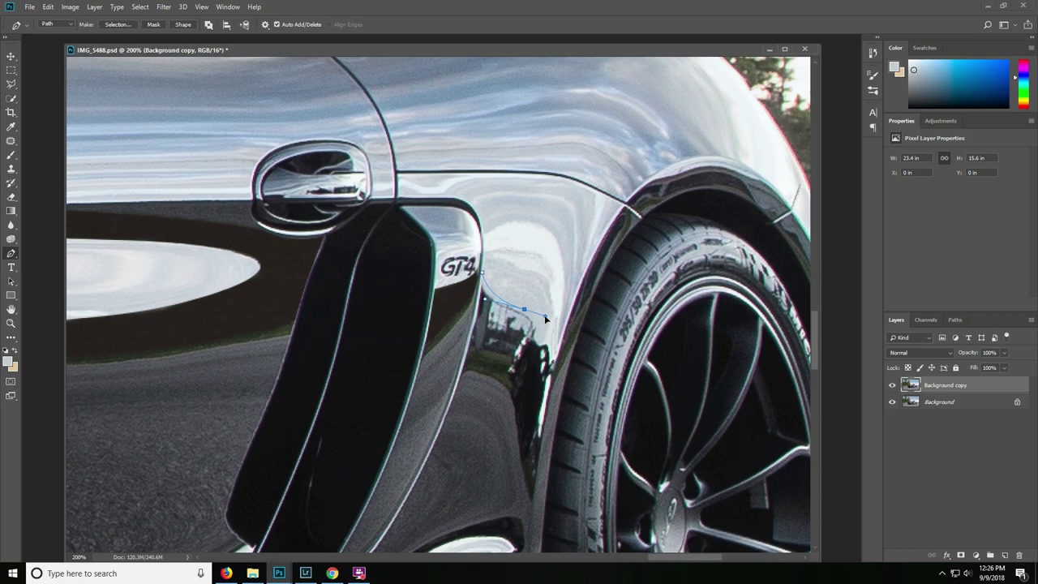
drag(555, 358, 550, 390)
drag(531, 497, 502, 369)
click(478, 357)
click(465, 354)
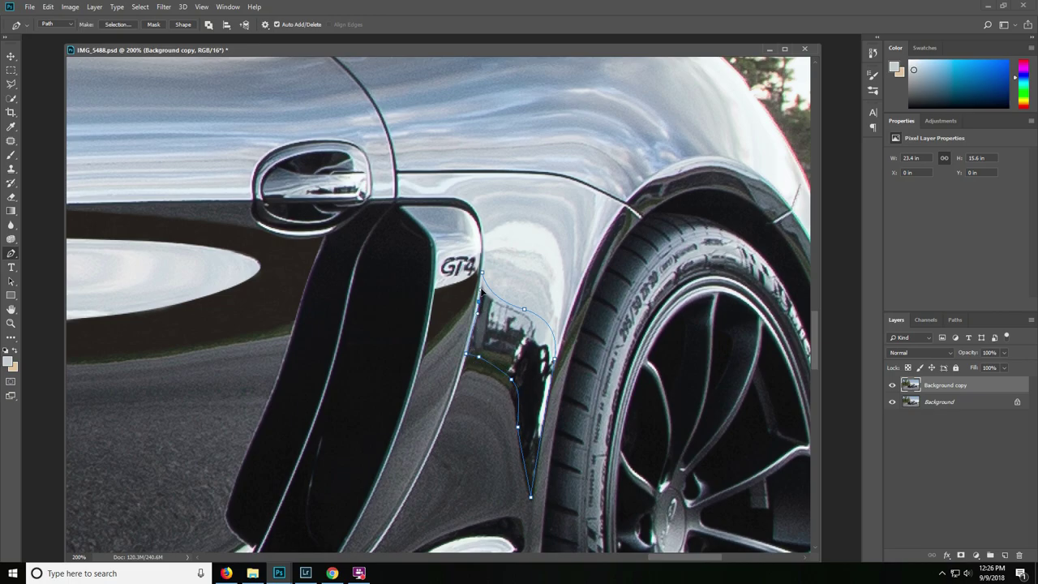
right_click(498, 321)
click(544, 352)
click(573, 151)
- Clone dark door paint over the selected fender reflections with a larger brush, clear the selection and reduce the brush size
key(ctrl+minus)
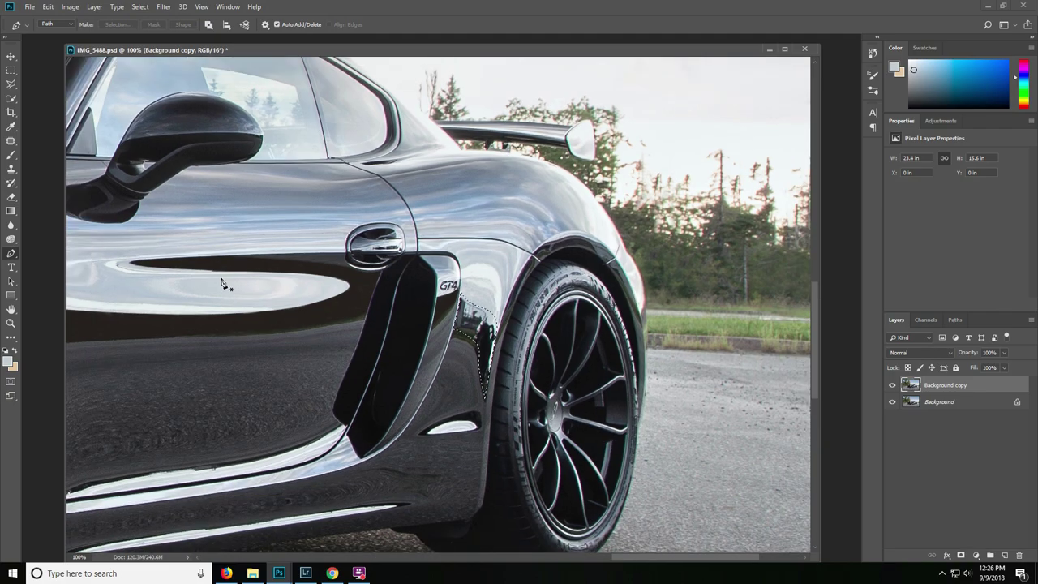
key(s)
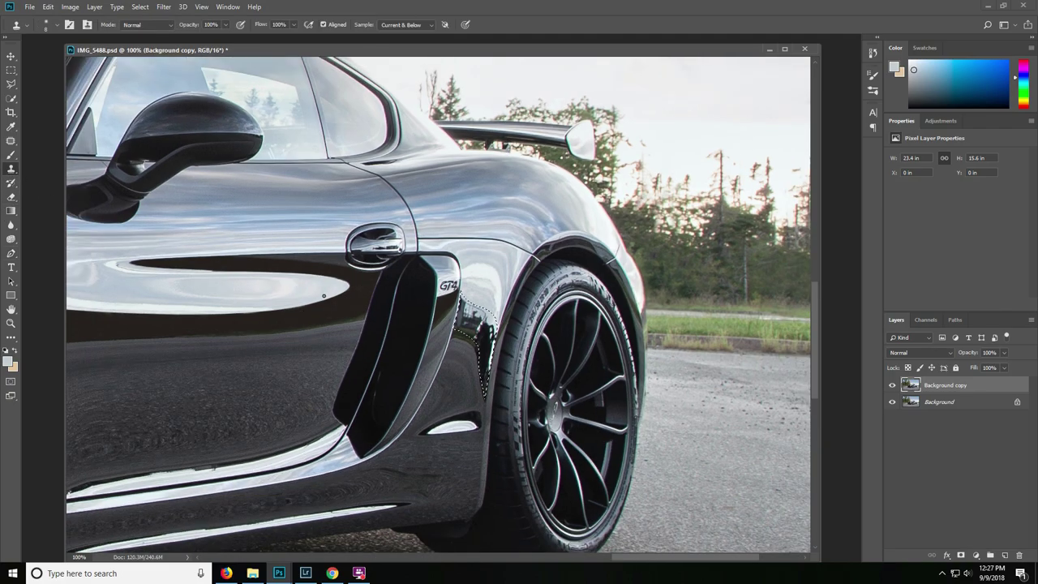
key(bracketright)
key(bracketright)
drag(460, 326, 460, 332)
alt+click(336, 308)
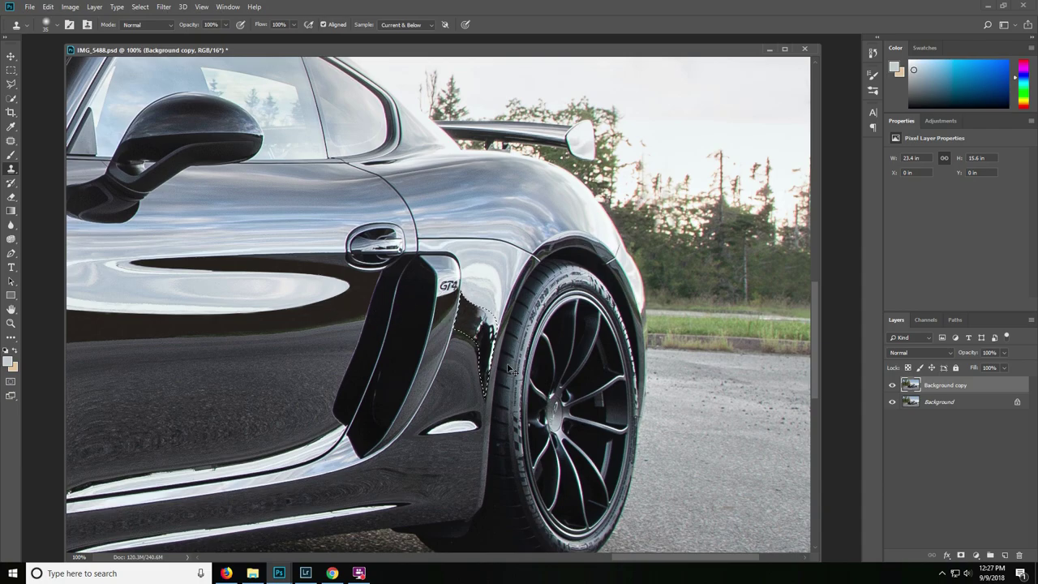
key(ctrl+plus)
key(ctrl+plus)
mouse_move(510, 369)
mouse_down()
mouse_move(530, 330)
mouse_move(545, 389)
mouse_move(542, 340)
mouse_move(529, 354)
mouse_move(520, 314)
mouse_move(561, 336)
mouse_move(523, 381)
mouse_move(567, 374)
mouse_move(579, 354)
mouse_move(555, 361)
mouse_move(586, 339)
mouse_move(570, 357)
mouse_move(604, 356)
mouse_move(587, 358)
mouse_move(602, 404)
mouse_move(545, 376)
mouse_move(603, 426)
mouse_move(546, 357)
mouse_move(590, 451)
mouse_move(584, 437)
mouse_move(569, 486)
mouse_move(572, 514)
mouse_up()
scroll(580, 285, down, 3)
key(ctrl+d)
key([)
key([)
key([)
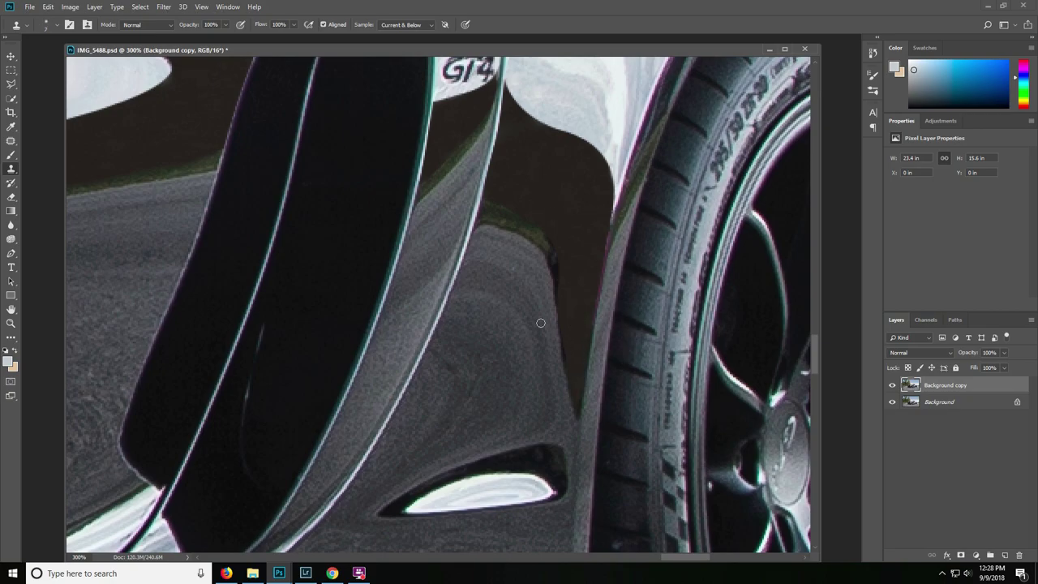
- Compare the retouched side of the car with the original by toggling the Background copy layer's visibility
key(ctrl+minus)
key(ctrl+minus)
key(ctrl+minus)
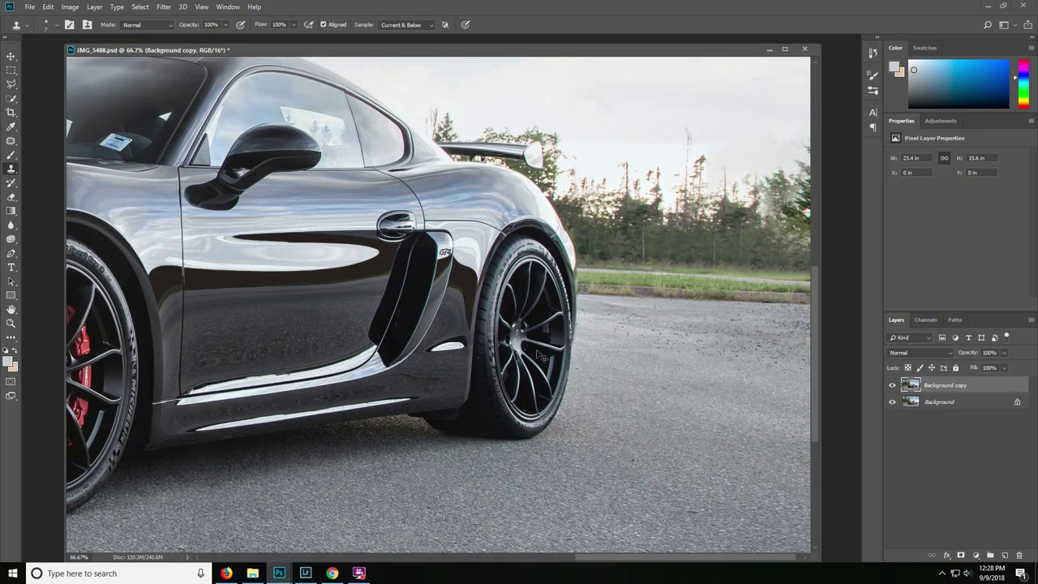
key(ctrl+minus)
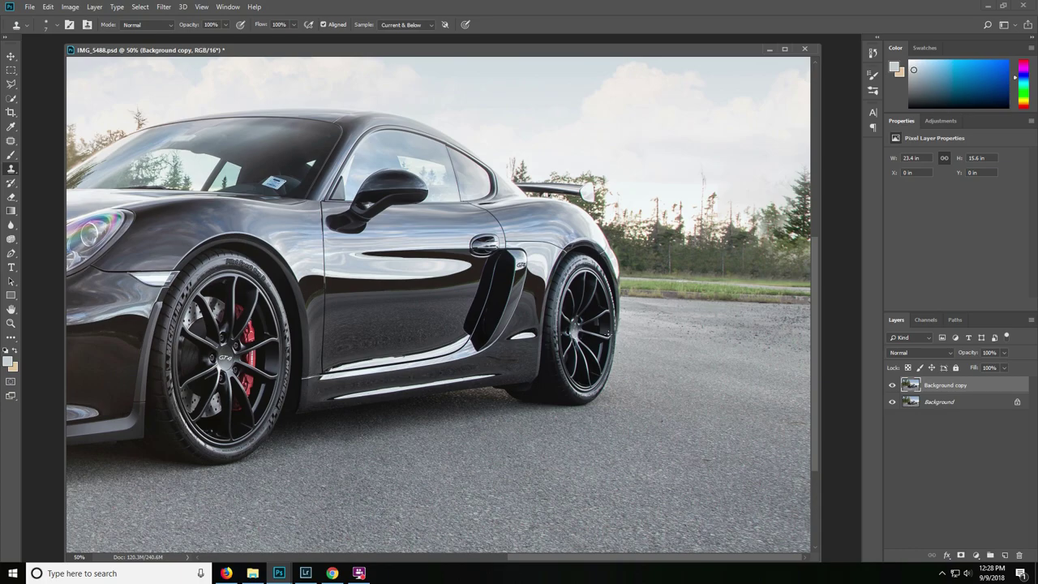
click(892, 386)
click(892, 386)
click(893, 386)
click(893, 386)
click(893, 386)
click(893, 387)
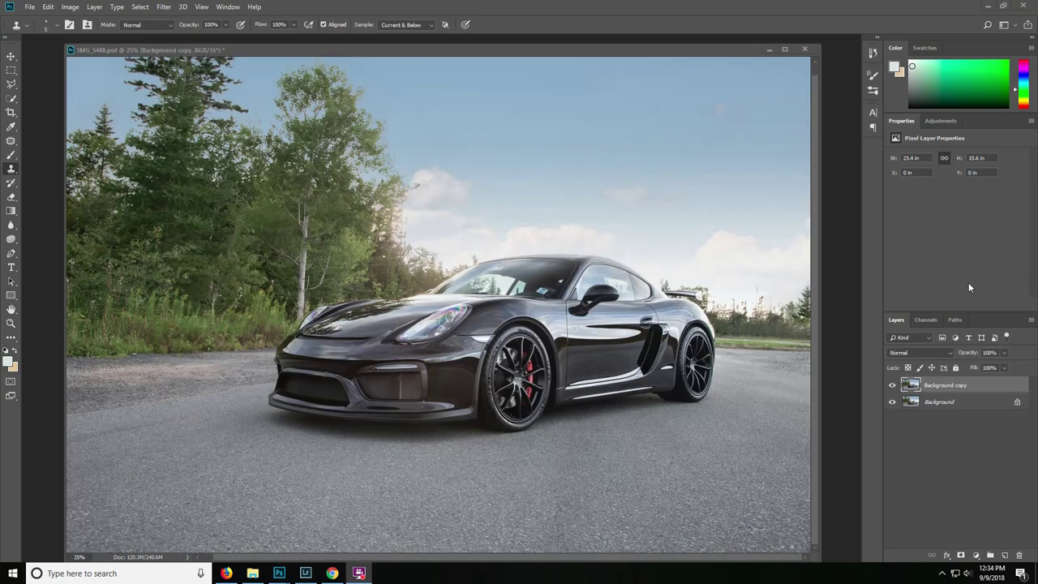
- Check the full photo and a 50% view of the car against the original by repeatedly hiding and showing Background copy
click(848, 349)
click(893, 388)
click(892, 387)
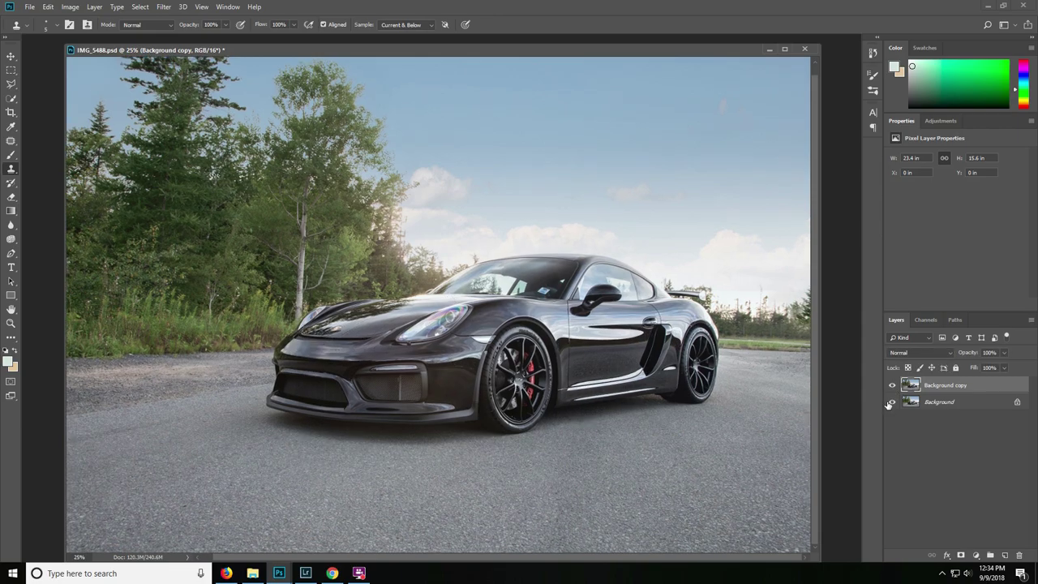
key(ctrl+plus)
key(ctrl+plus)
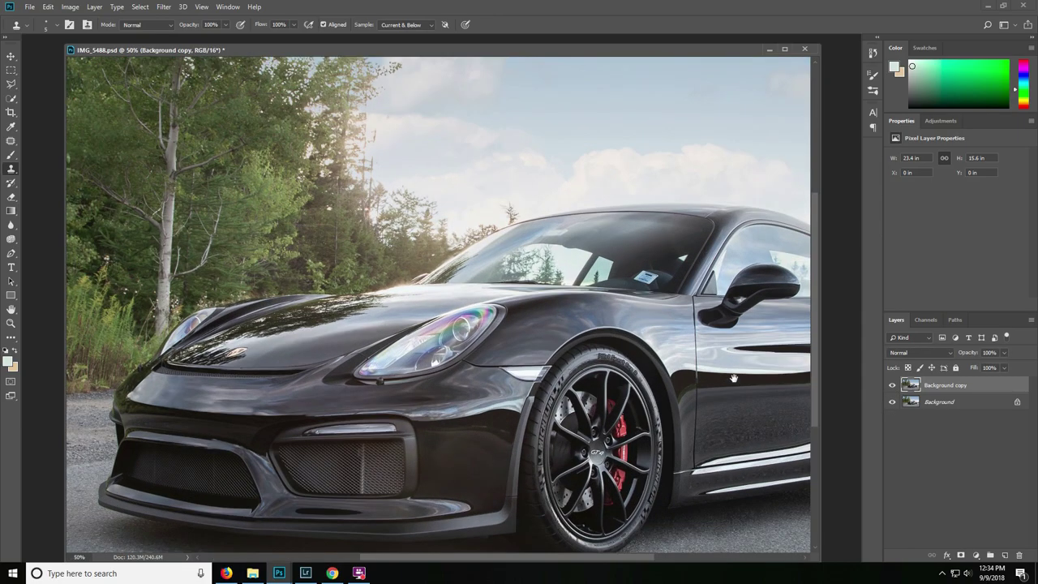
drag(668, 421, 572, 324)
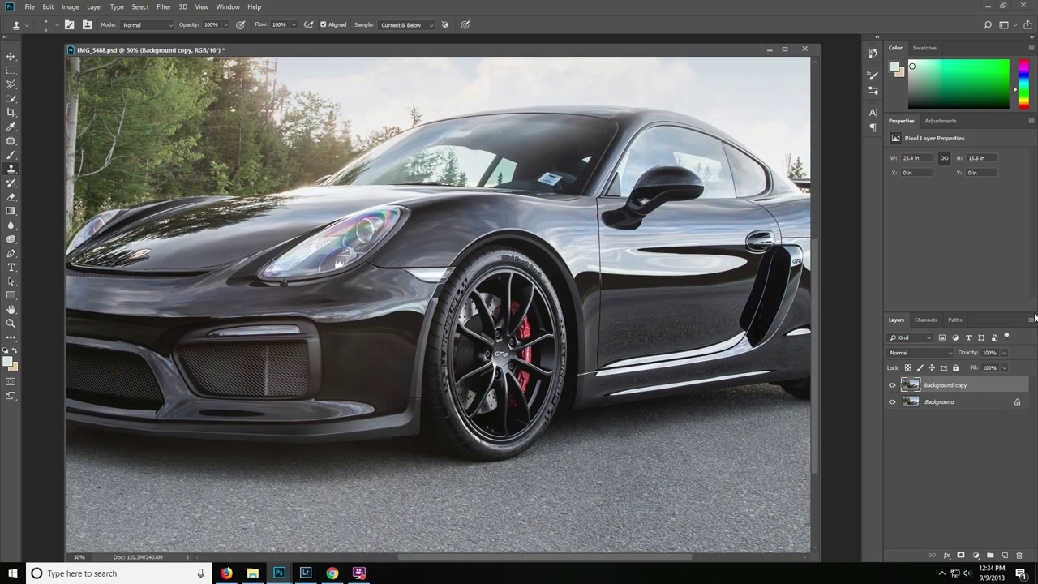
click(893, 386)
click(894, 387)
click(892, 385)
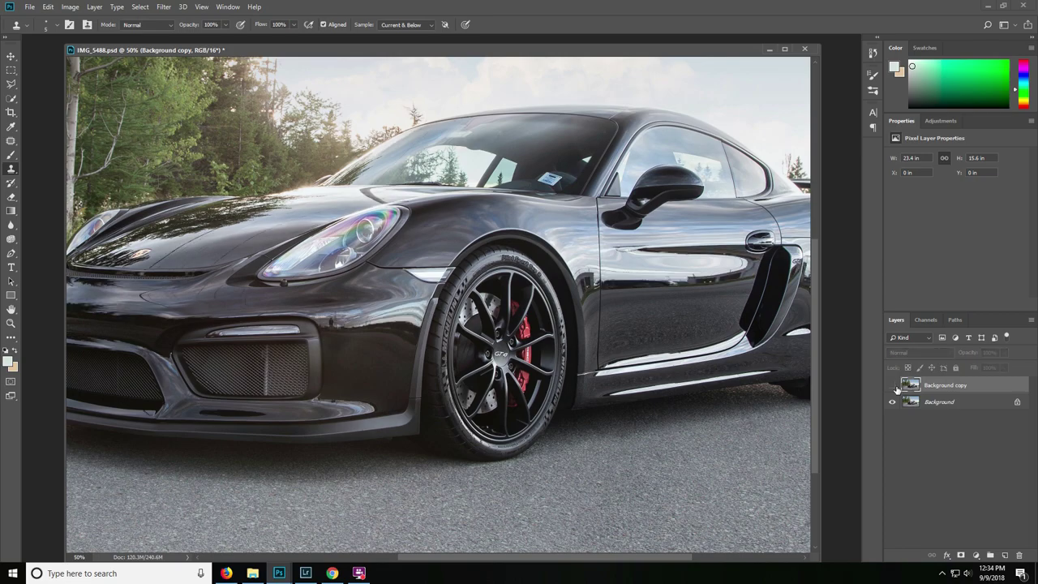
click(893, 386)
click(893, 386)
click(894, 386)
click(894, 386)
click(894, 387)
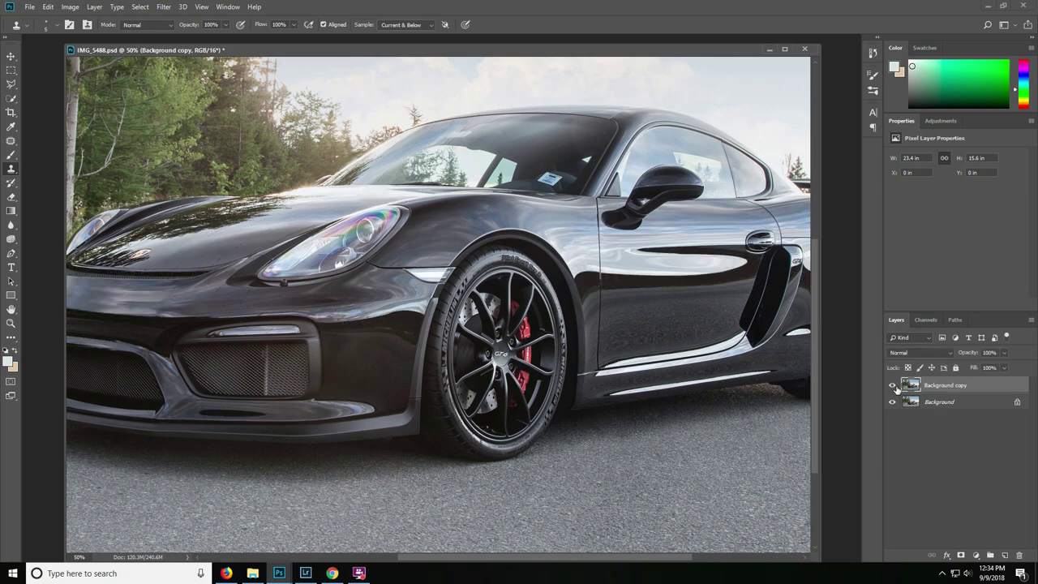